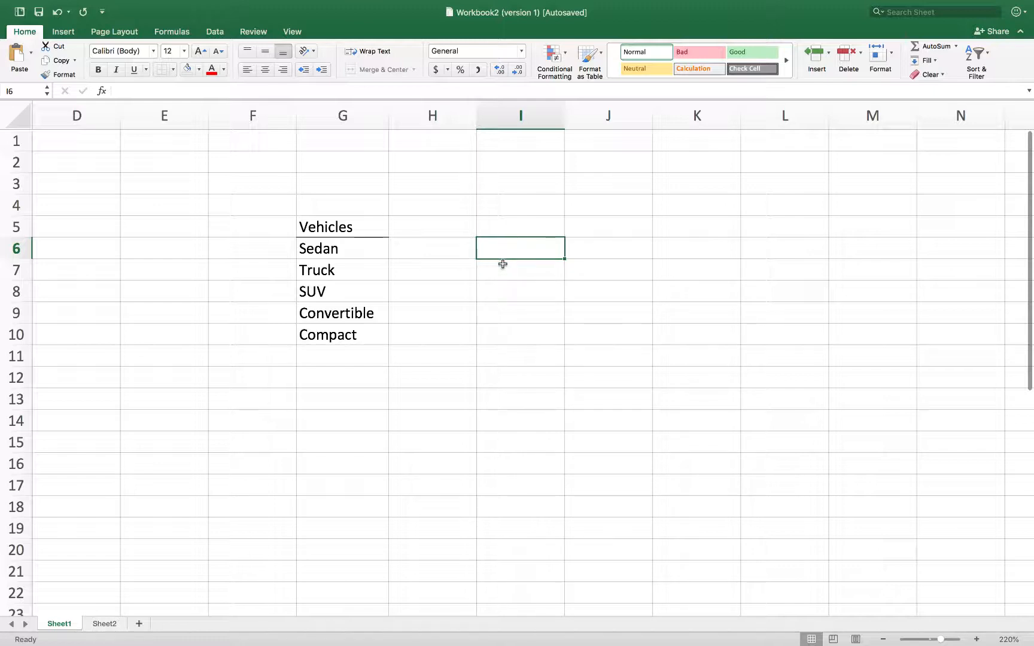
pyautogui.click(523, 270)
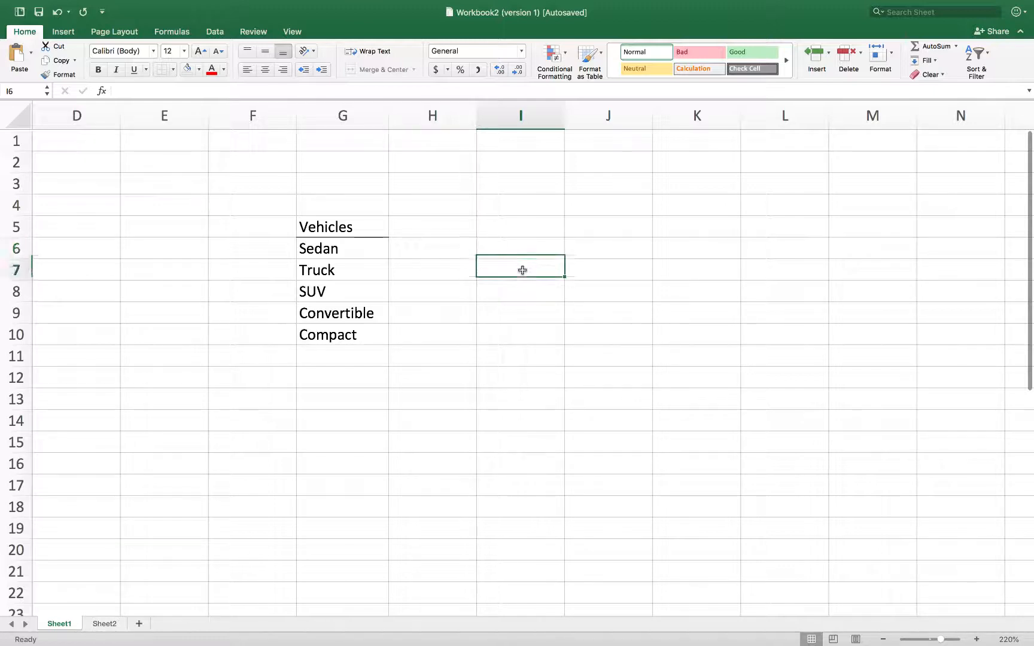
pyautogui.click(496, 249)
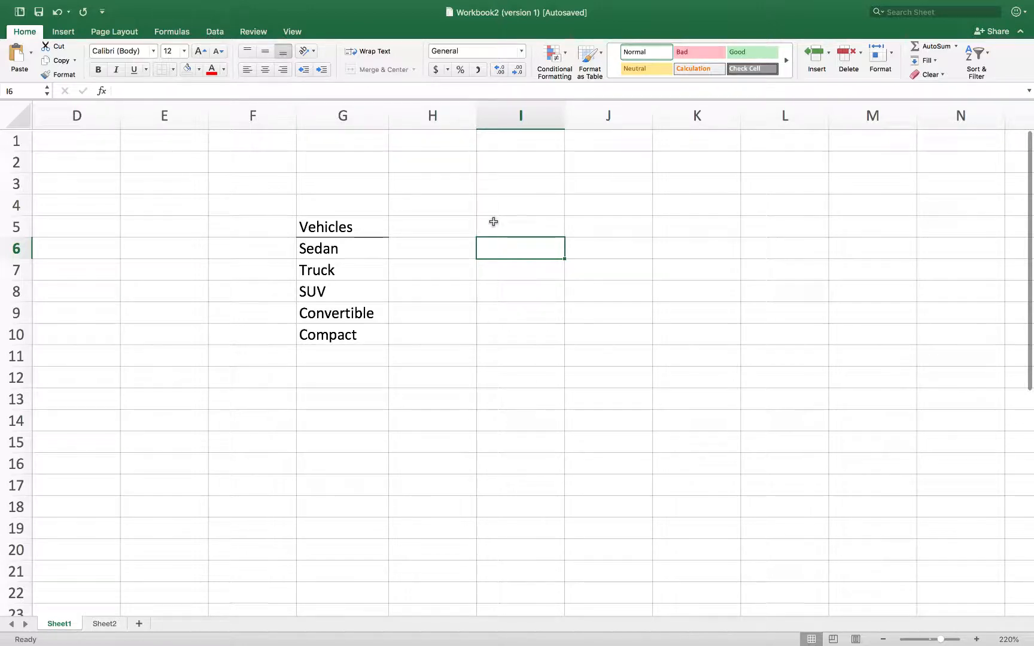
pyautogui.click(494, 223)
pyautogui.click(504, 250)
pyautogui.click(592, 256)
pyautogui.click(531, 297)
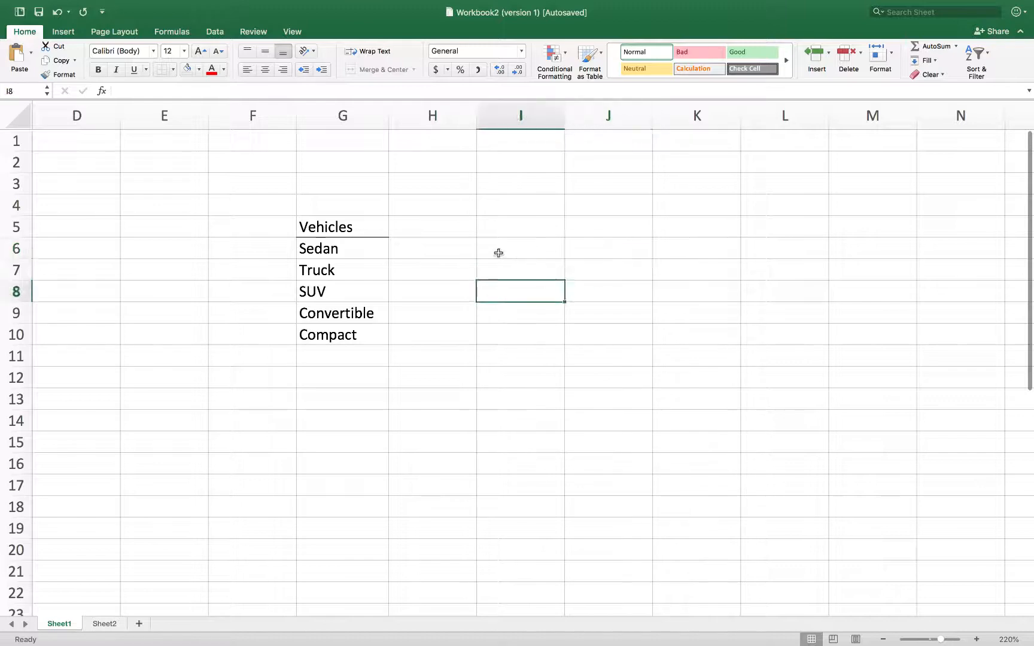
# Add a List data validation dropdown to cell I6, using the vehicle names in =$G$6:$G$10 as its source
pyautogui.click(498, 254)
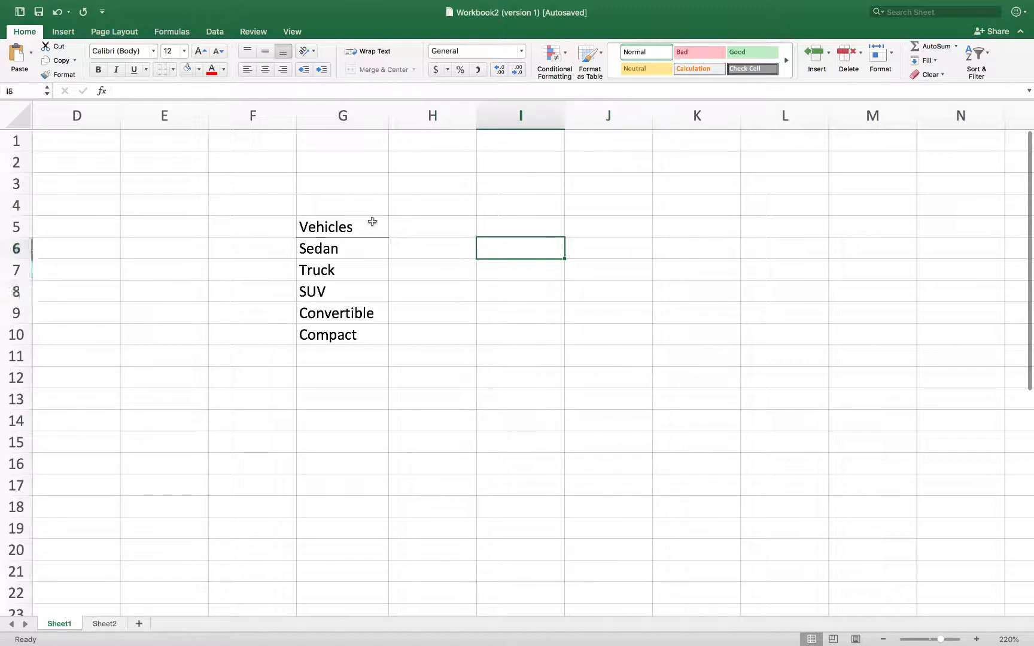
pyautogui.click(215, 34)
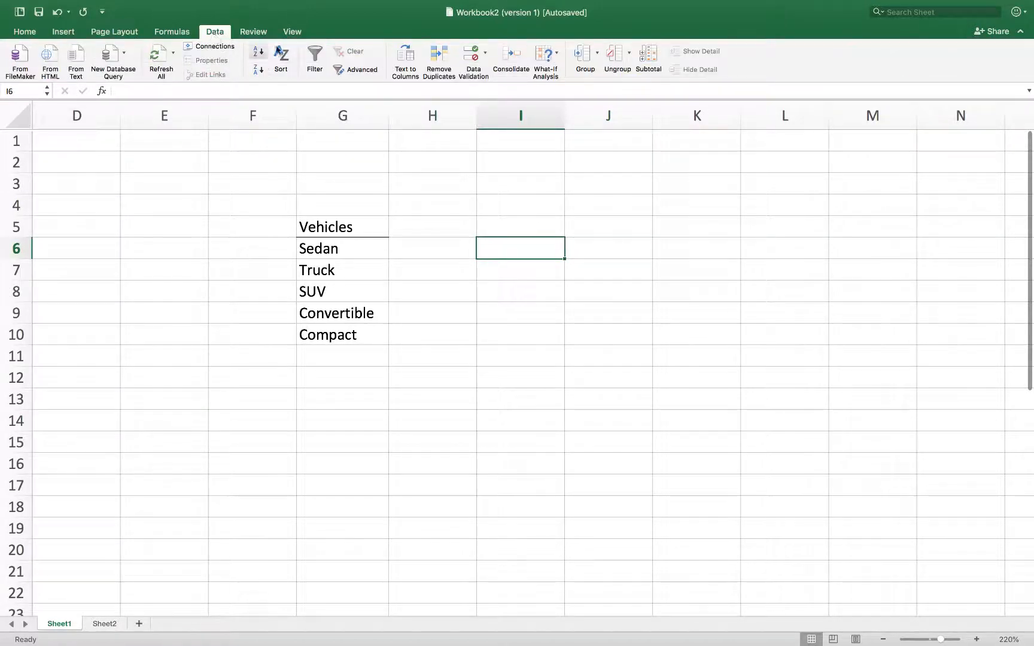
pyautogui.click(466, 55)
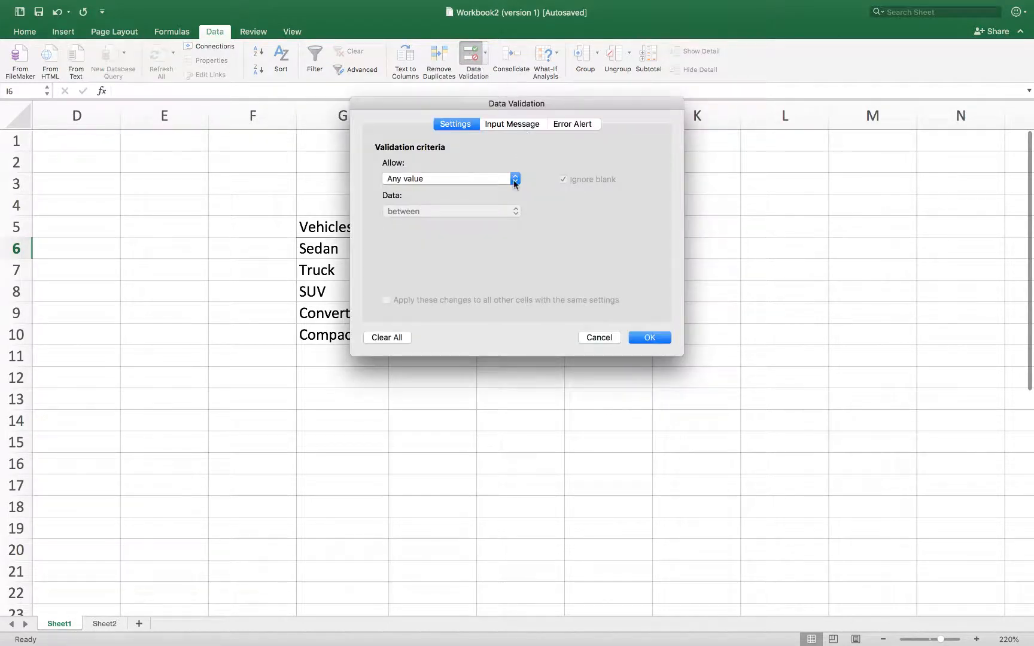
pyautogui.click(514, 179)
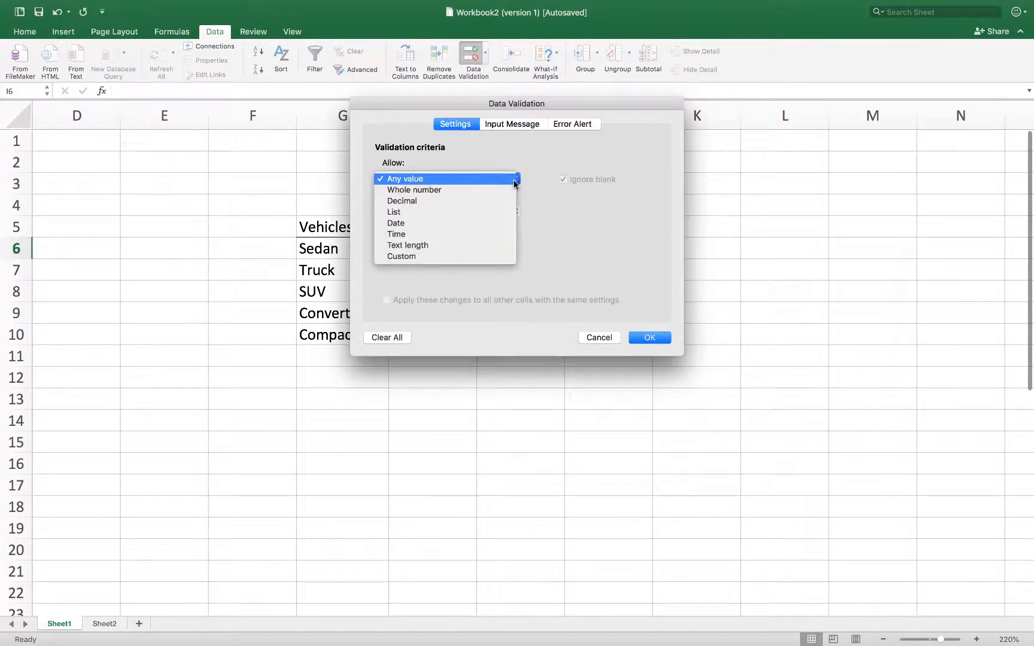
pyautogui.click(448, 213)
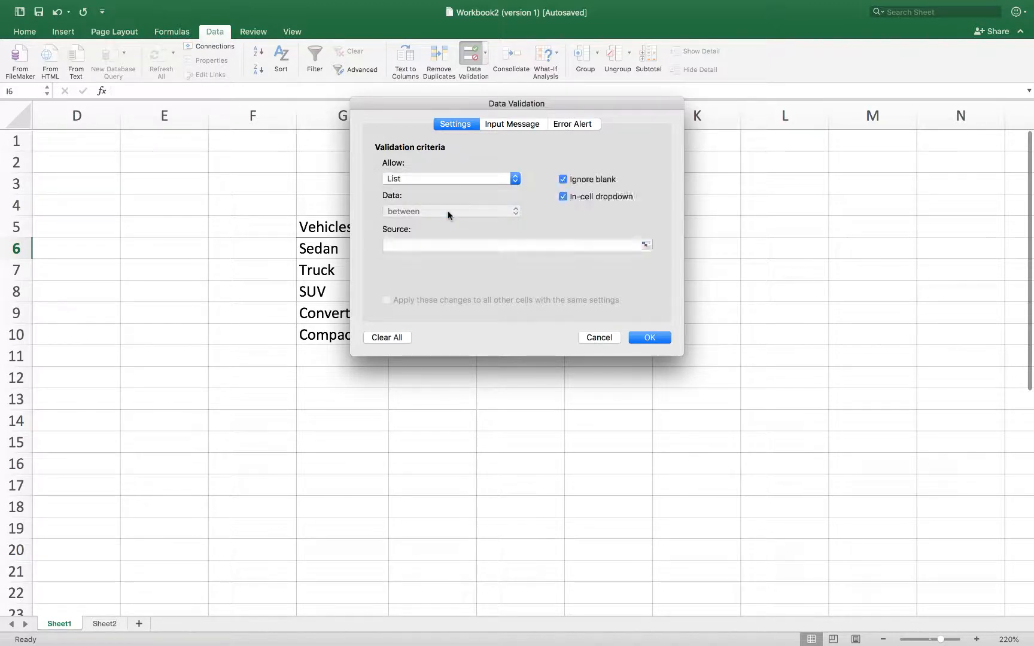
pyautogui.moveTo(454, 99); pyautogui.dragTo(685, 130)
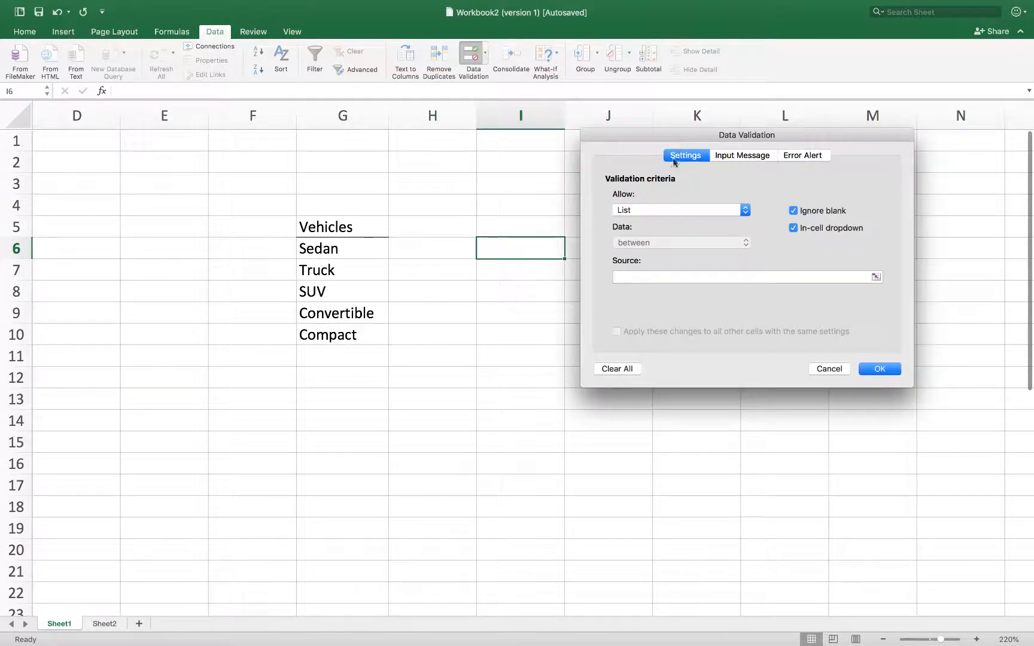
pyautogui.click(642, 277)
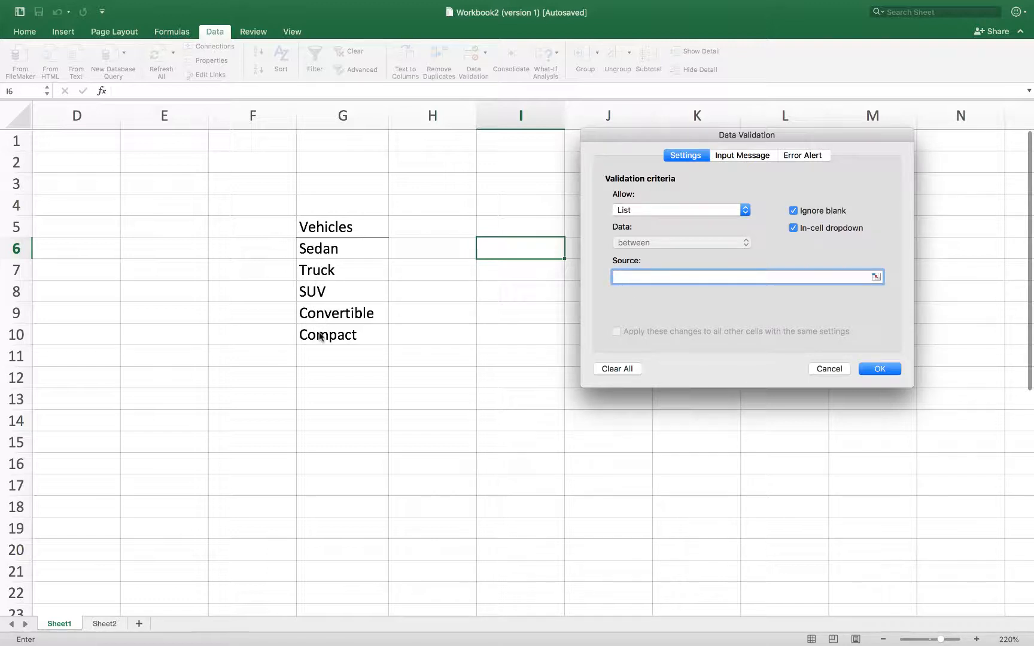
pyautogui.moveTo(329, 250); pyautogui.dragTo(327, 337)
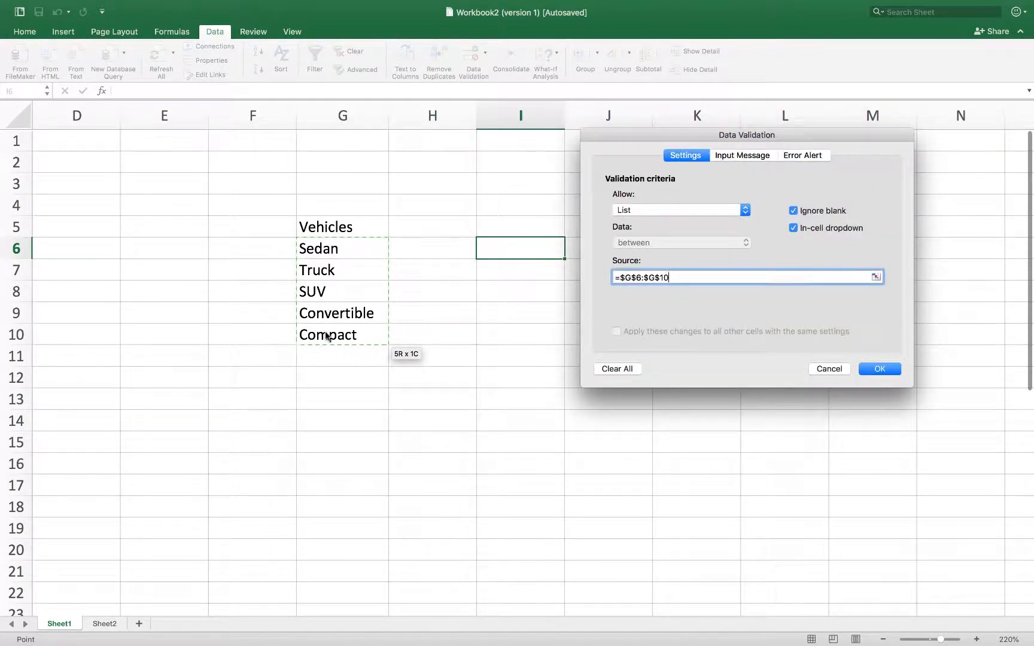
pyautogui.press('Return')
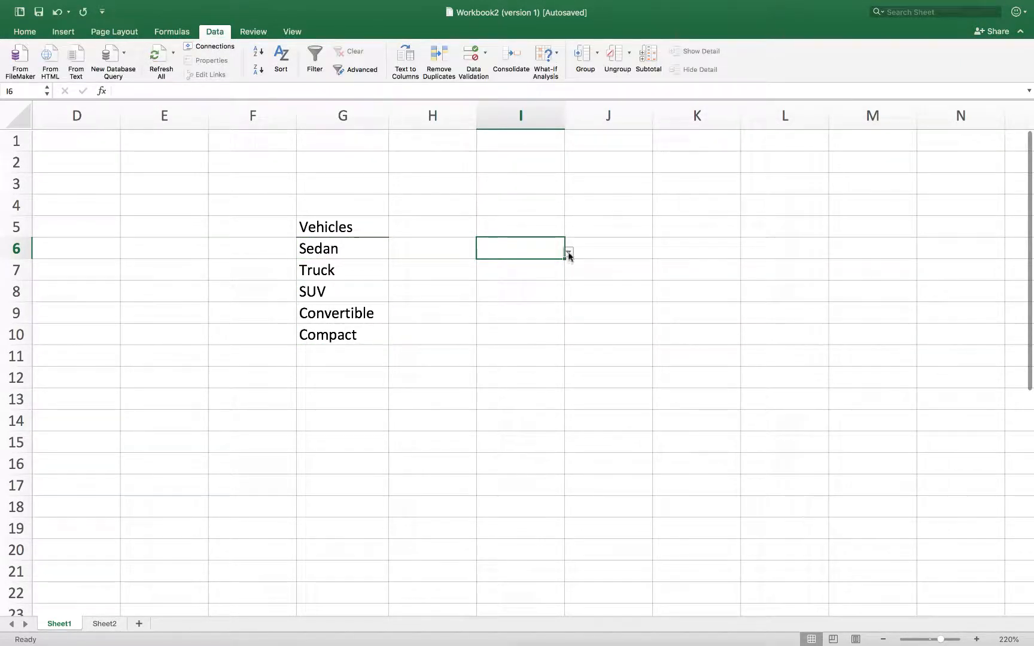
# Choose Convertible from cell I6's dropdown list and replace it with Truck
pyautogui.click(568, 253)
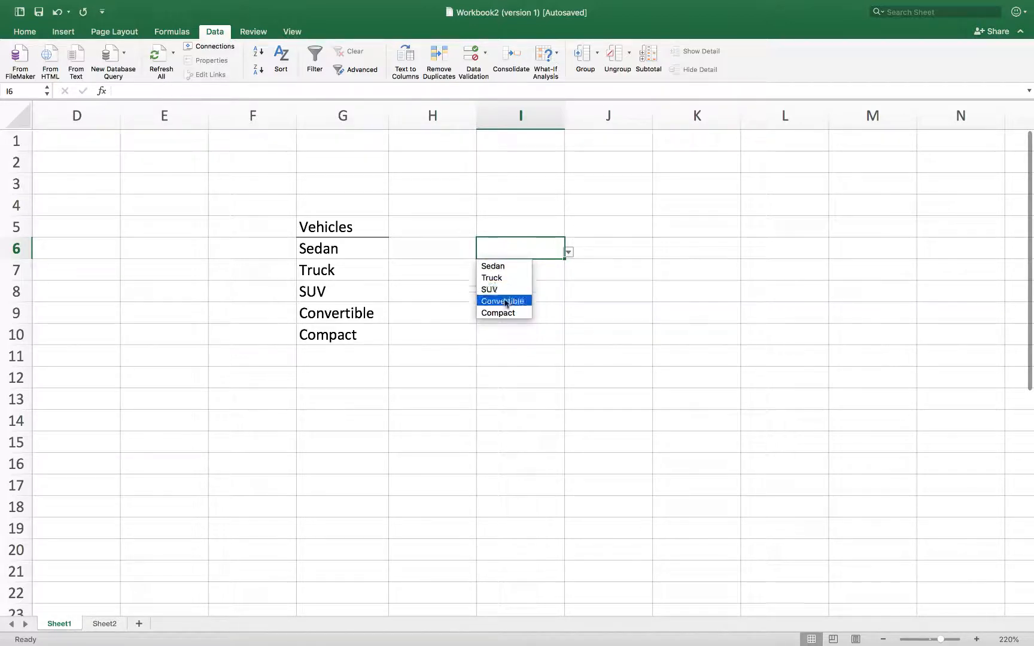
pyautogui.click(502, 301)
pyautogui.click(568, 253)
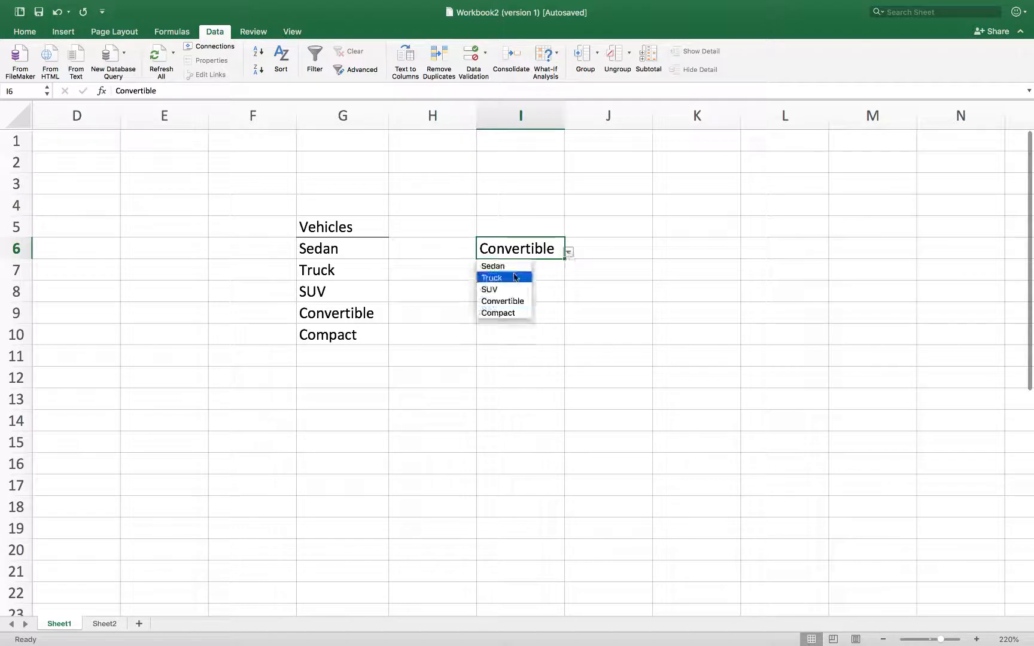
pyautogui.click(511, 276)
# Examine when cell I6's dropdown arrow shows by moving the selection off and back onto it, and view its list of choices
pyautogui.click(597, 281)
pyautogui.click(526, 250)
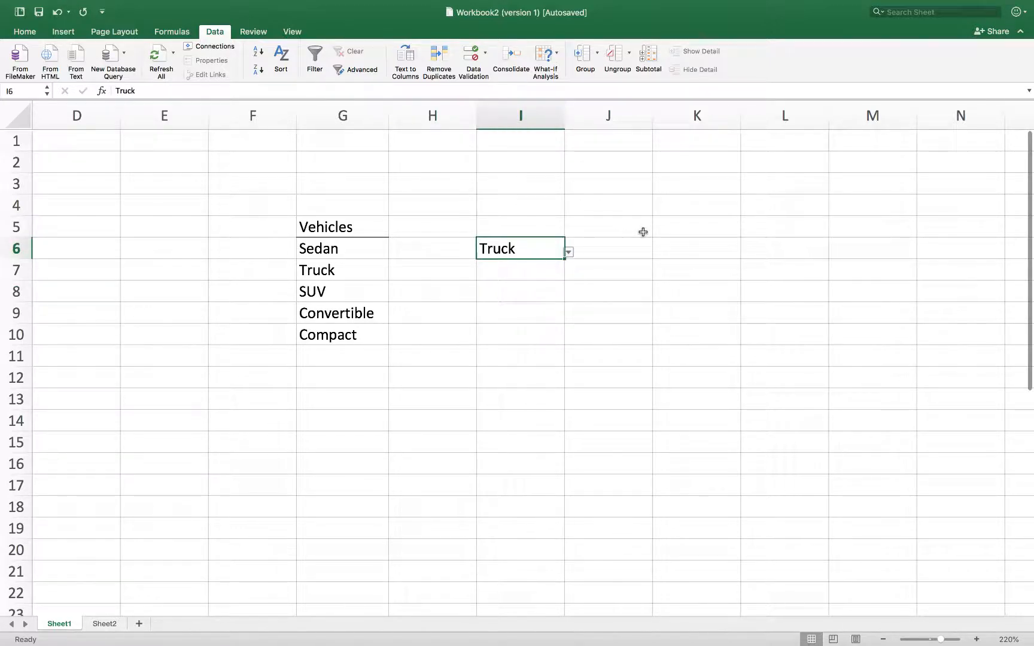
pyautogui.press('Down')
pyautogui.press('Up')
pyautogui.press('Up')
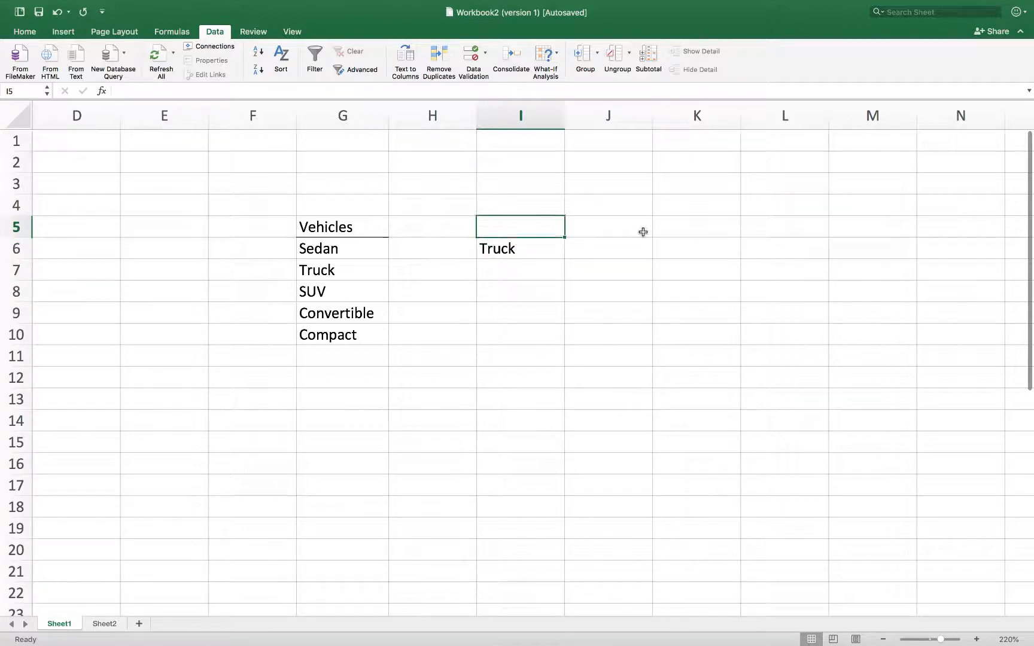
pyautogui.press('Down')
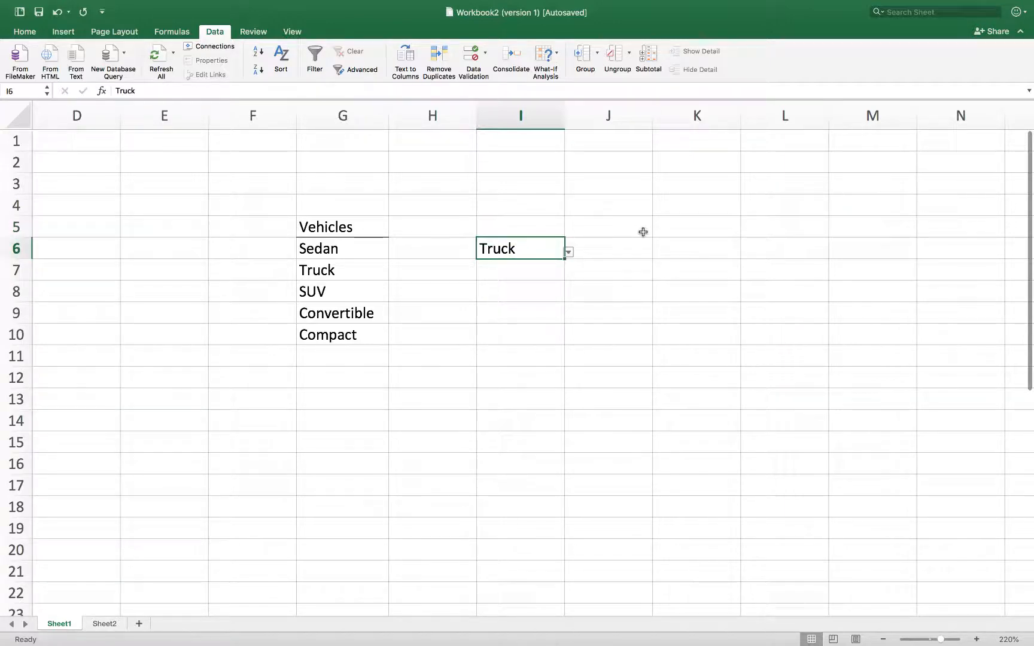
pyautogui.press('Down')
pyautogui.press('Up')
pyautogui.click(569, 251)
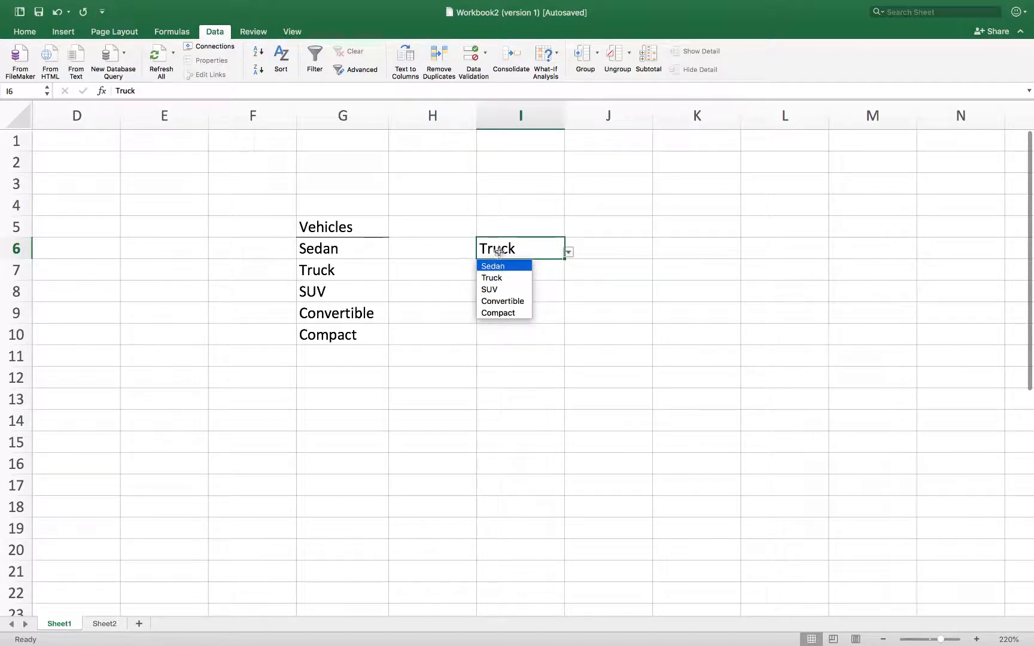
pyautogui.click(521, 246)
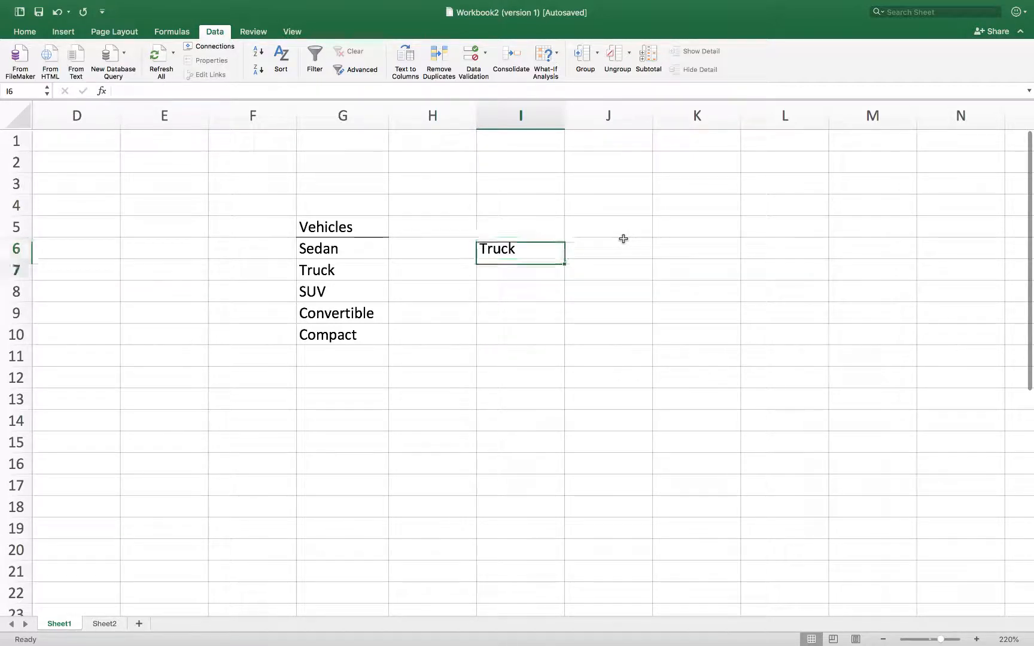
pyautogui.press('Down')
pyautogui.press('Up')
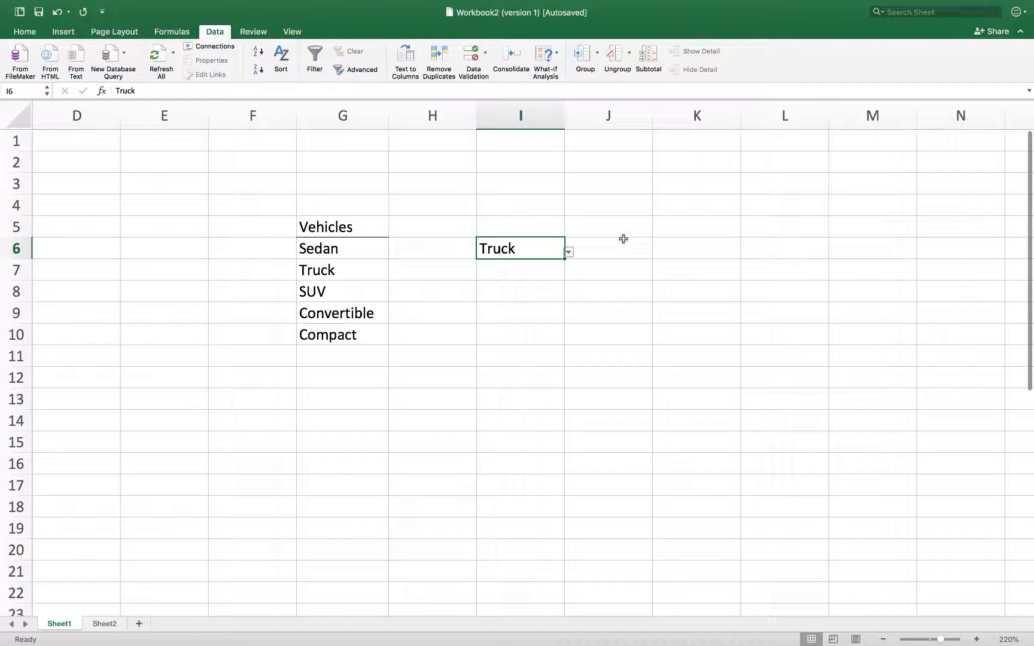
# Clear the chosen vehicle from cell I6 and move the selection down to I8
pyautogui.press('Delete')
pyautogui.press('Down')
pyautogui.press('Down')
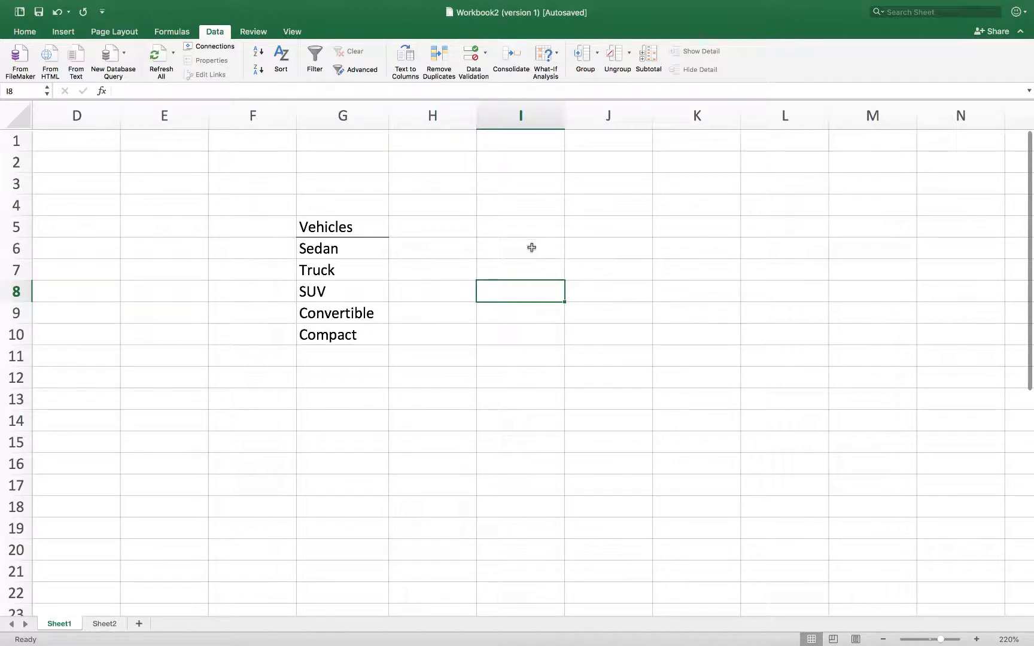
pyautogui.click(501, 247)
pyautogui.click(544, 272)
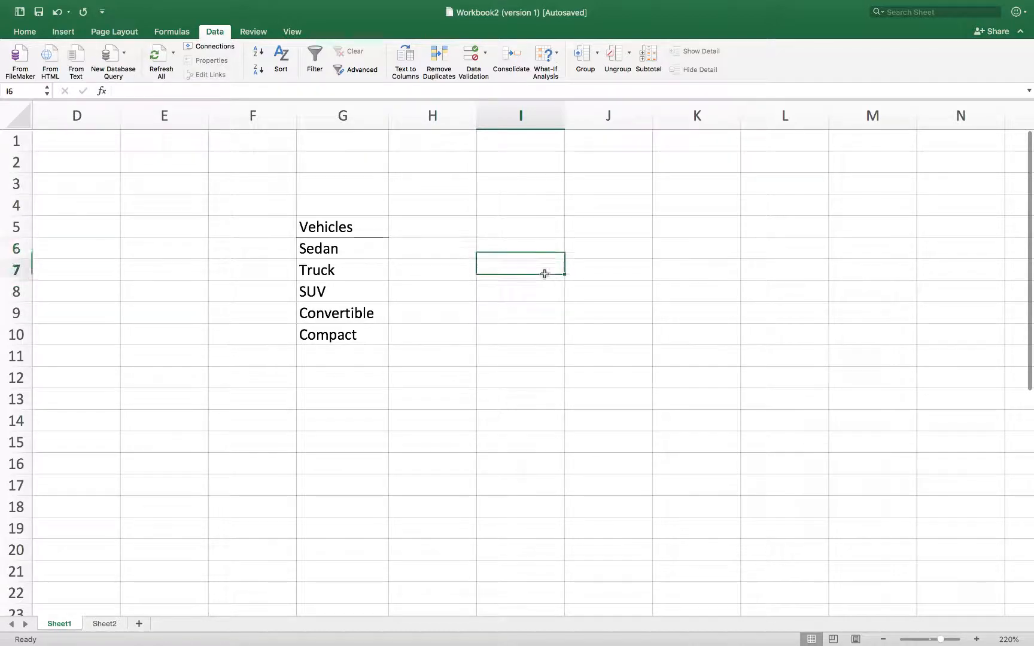
pyautogui.click(464, 247)
pyautogui.click(553, 232)
pyautogui.click(589, 250)
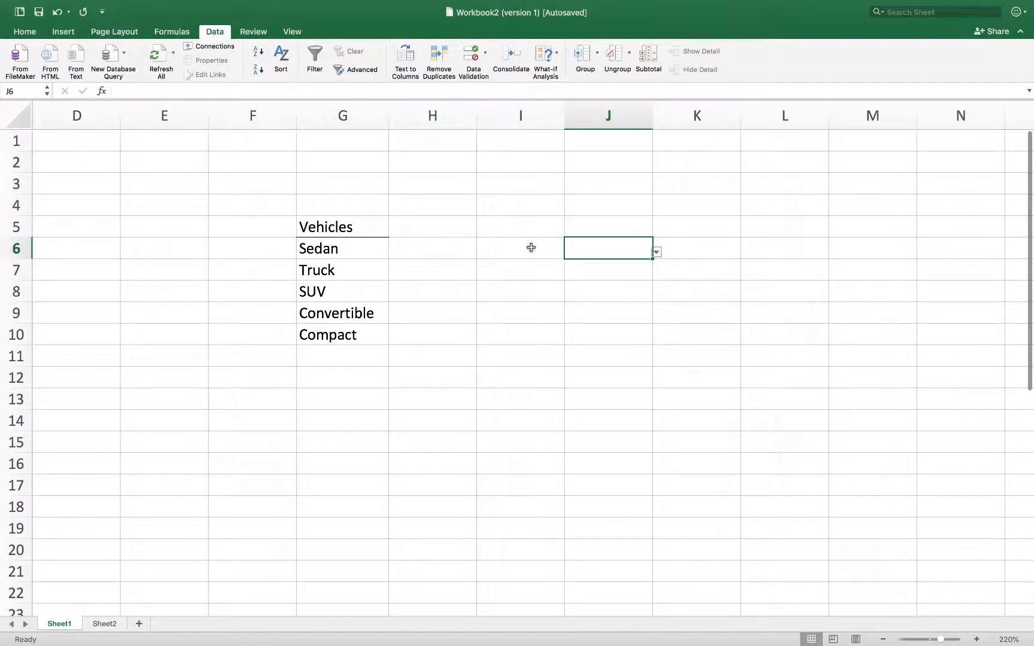
# Fill dropdown cell I6 with light grey so it stands out when it is not selected
pyautogui.click(531, 247)
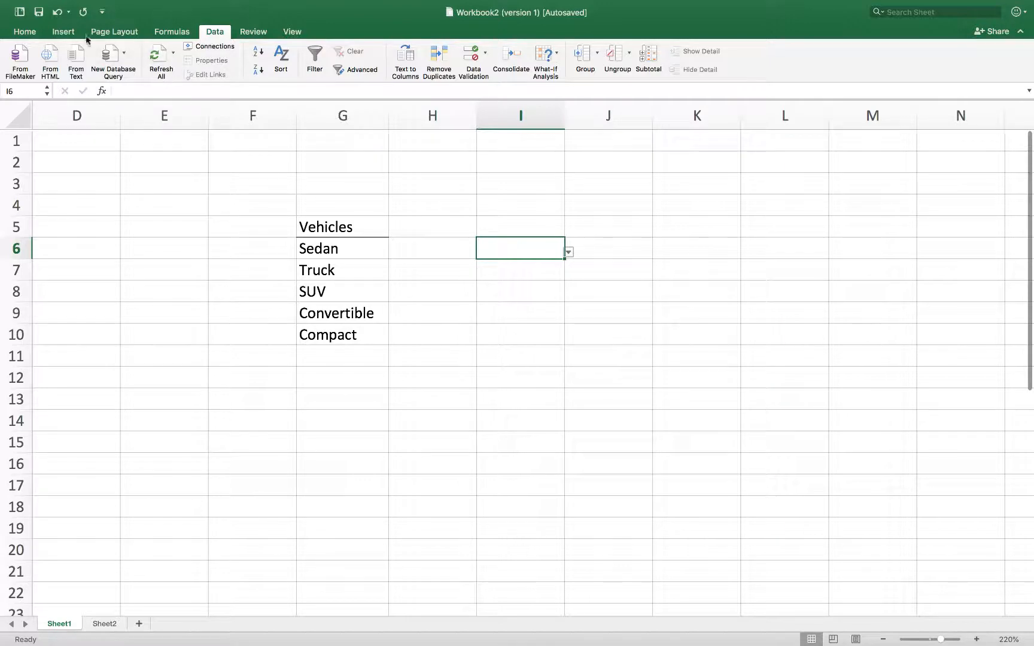
pyautogui.click(30, 33)
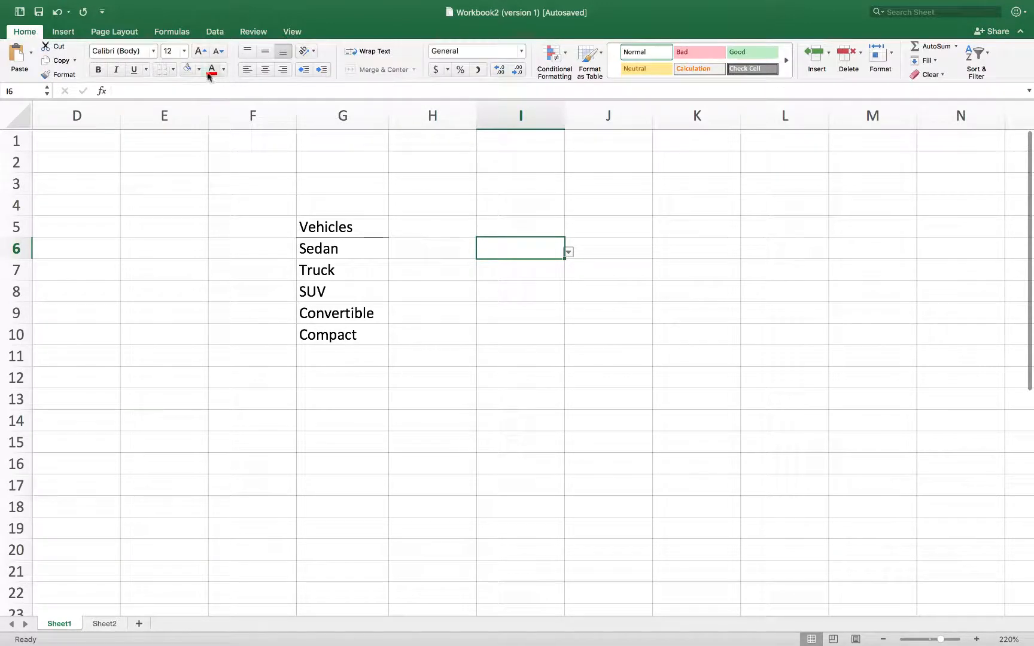
pyautogui.click(198, 70)
pyautogui.click(210, 126)
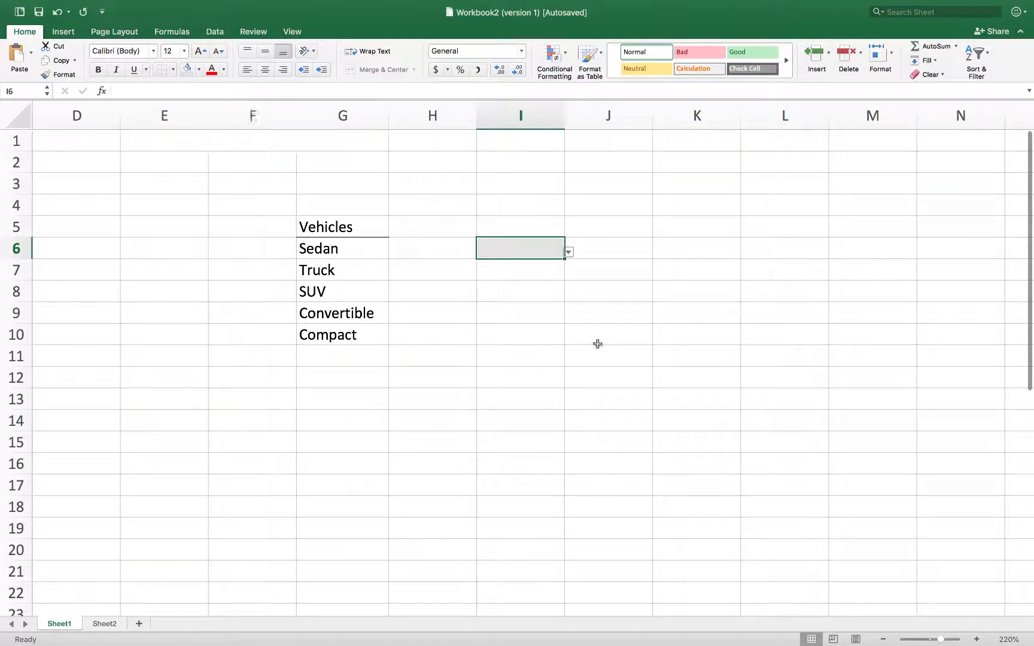
pyautogui.click(597, 344)
pyautogui.click(537, 251)
# Switch to Sheet2 and review its Vehicles, Package and Warranty price tables and the quote layout beside them
pyautogui.click(104, 624)
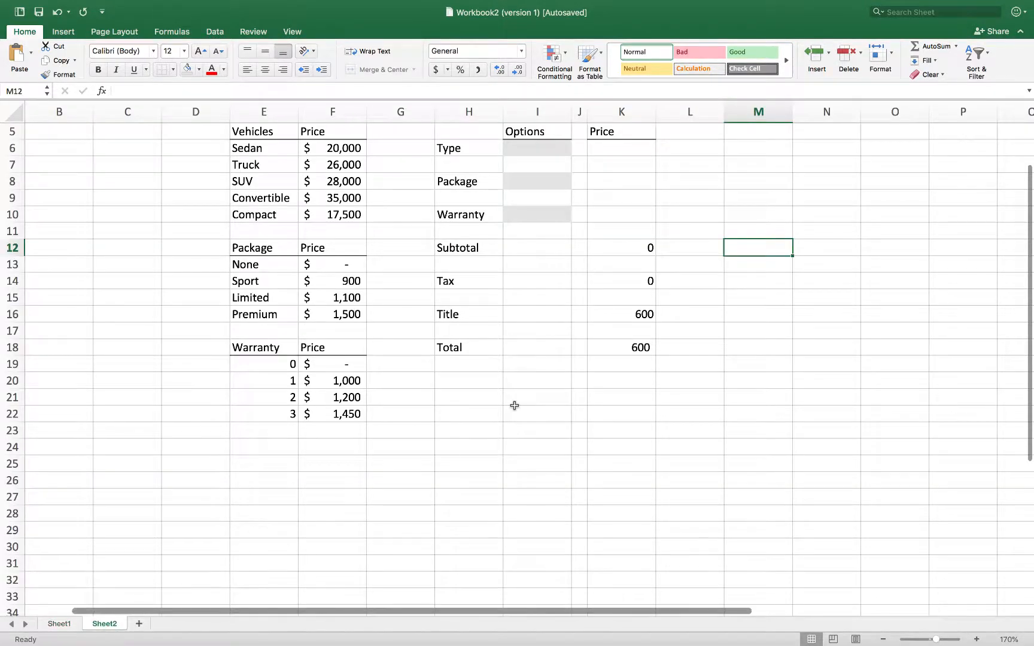
pyautogui.scroll(-1, 656, 295)
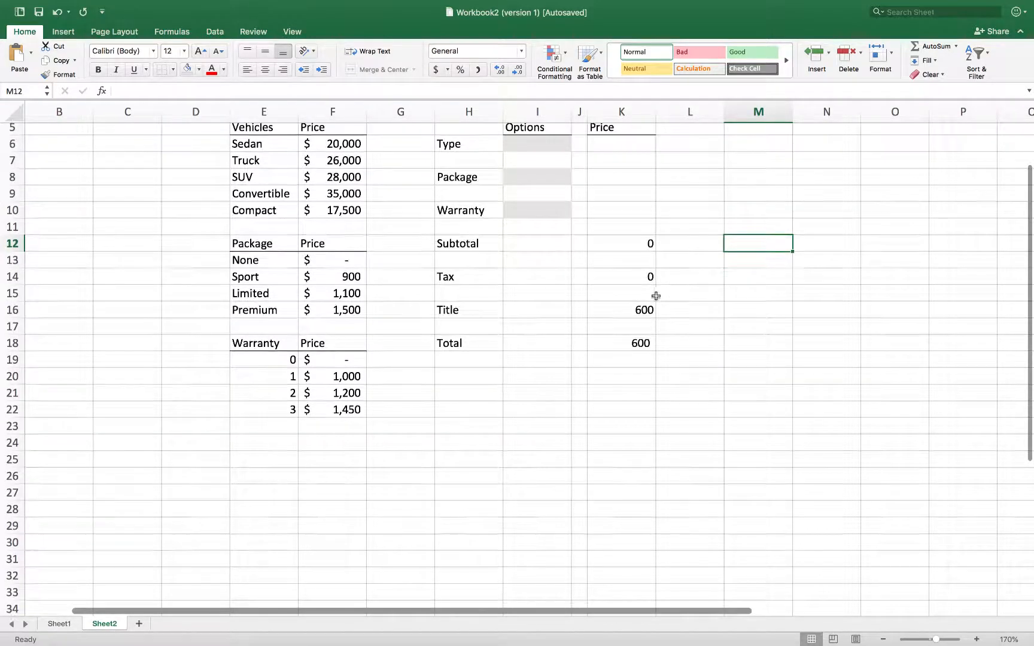
pyautogui.scroll(2, 455, 293)
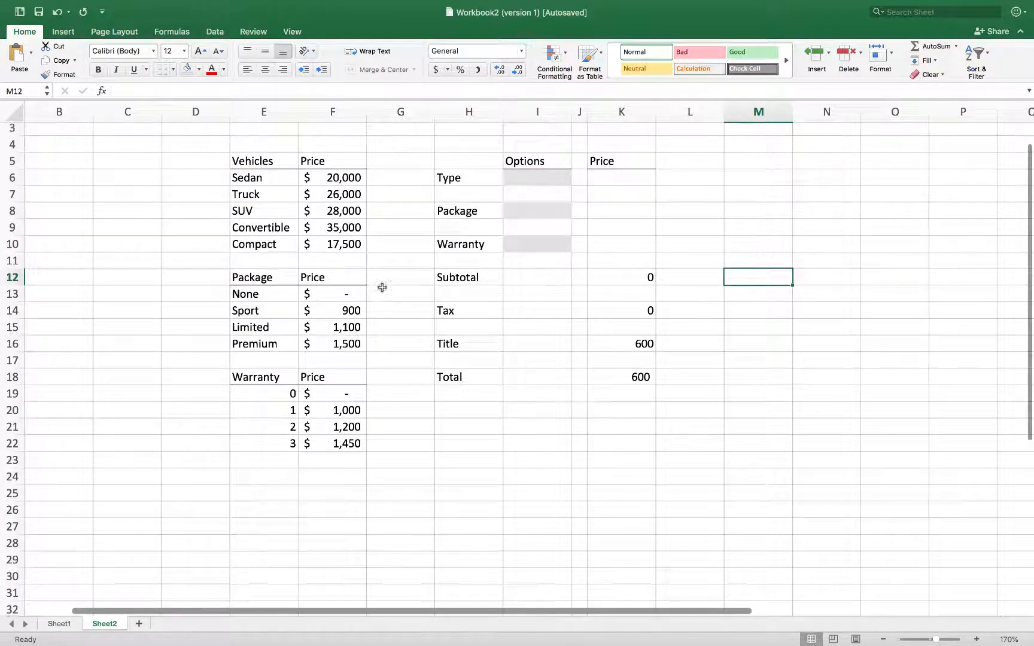
pyautogui.scroll(2, 335, 245)
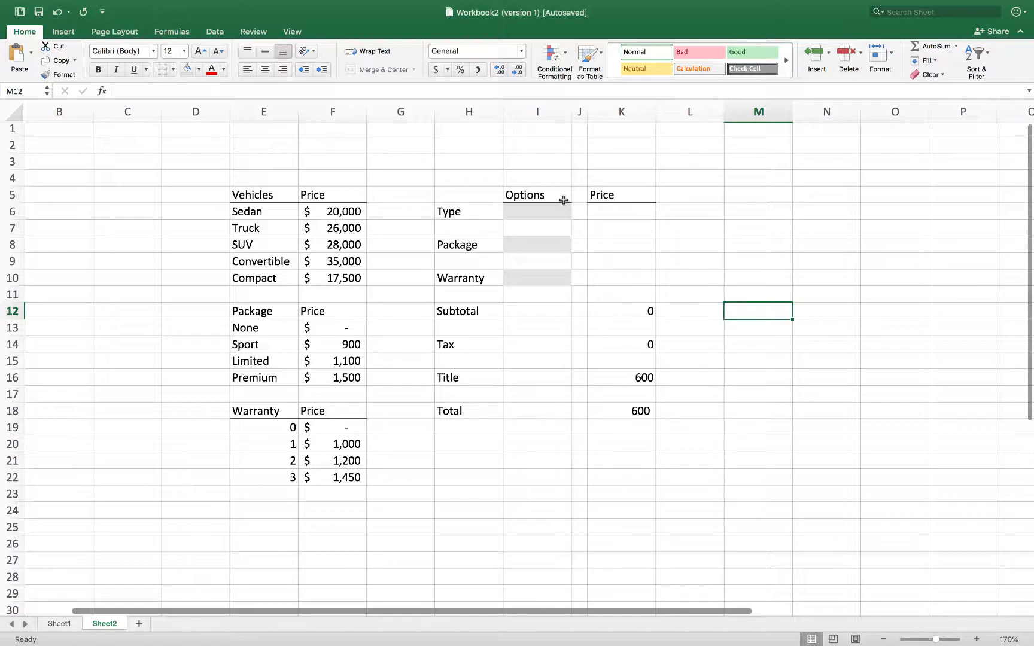
# Examine the Type, Package and Warranty option cells I6, I8 and I10 and their price cells K6, K8 and K10
pyautogui.click(542, 207)
pyautogui.click(531, 245)
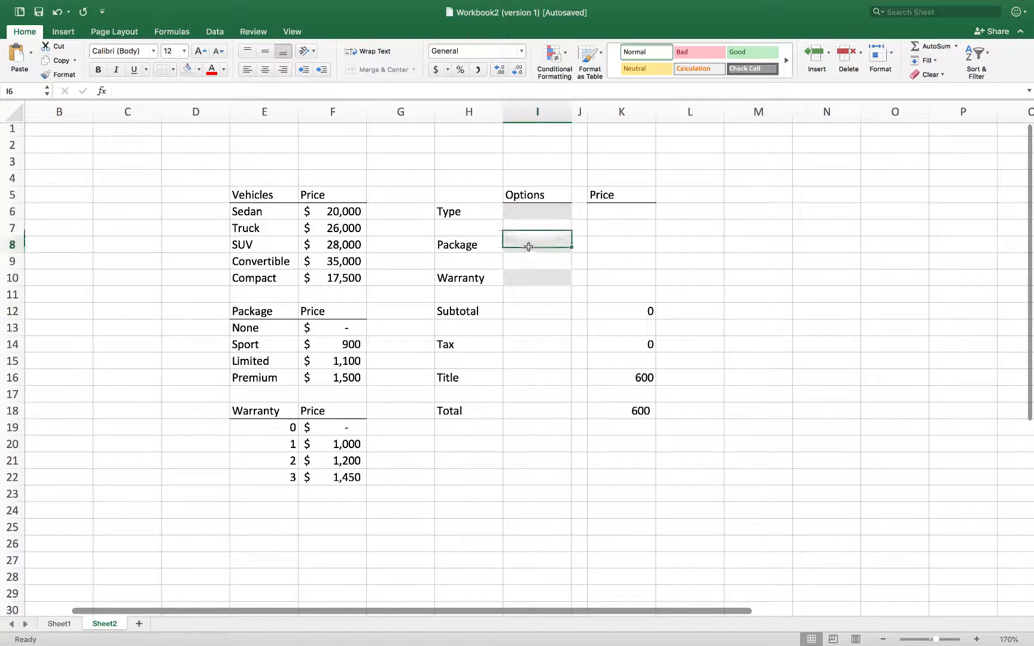
pyautogui.click(528, 279)
pyautogui.click(545, 209)
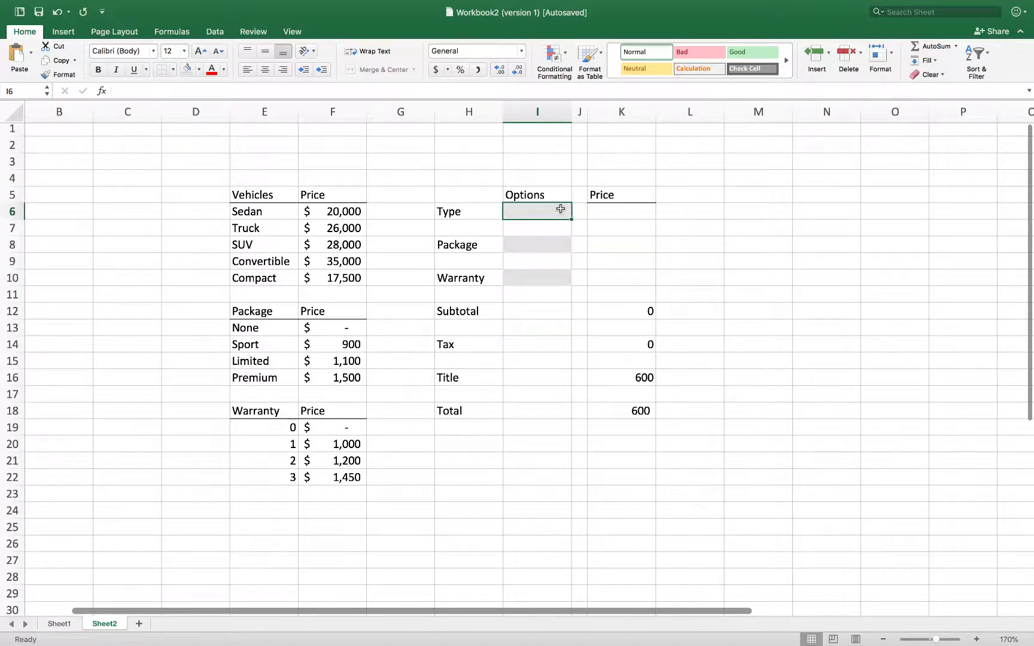
pyautogui.click(536, 245)
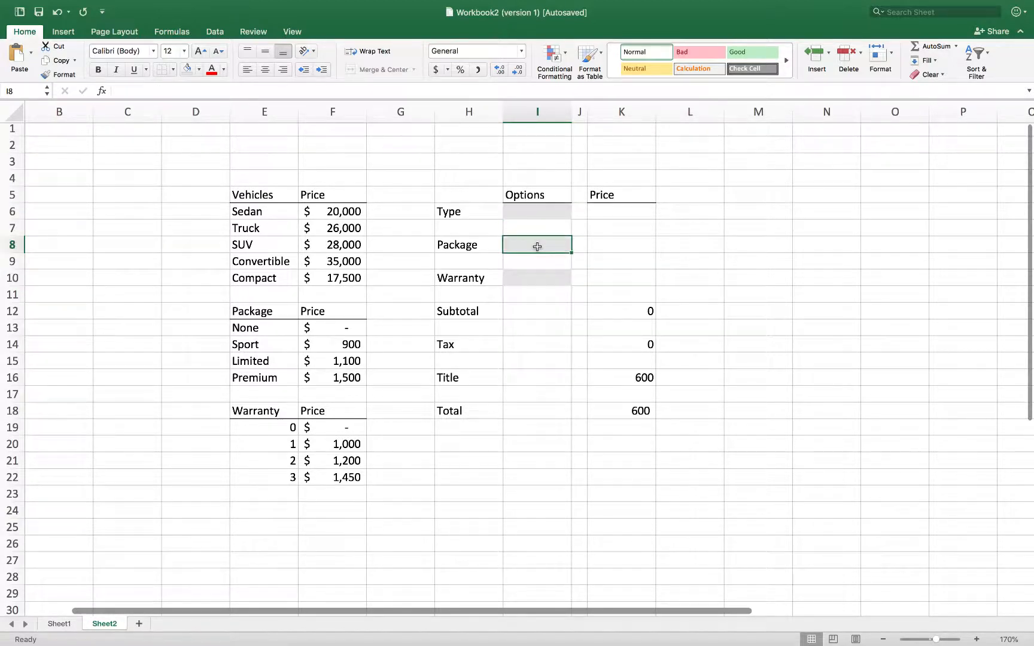
pyautogui.click(520, 281)
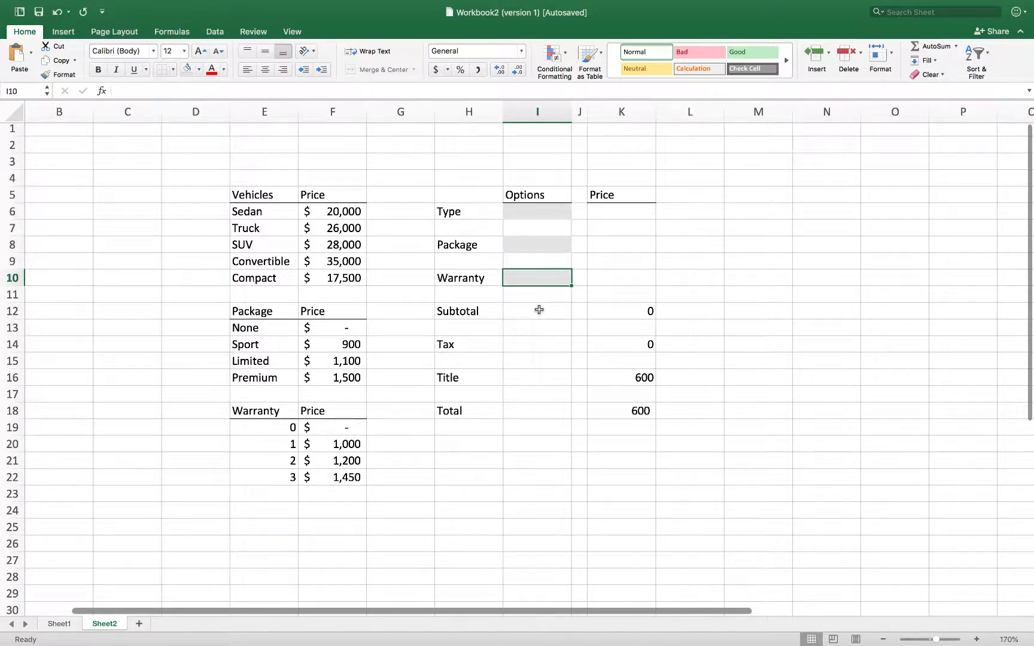
pyautogui.click(617, 208)
pyautogui.click(618, 242)
pyautogui.click(613, 276)
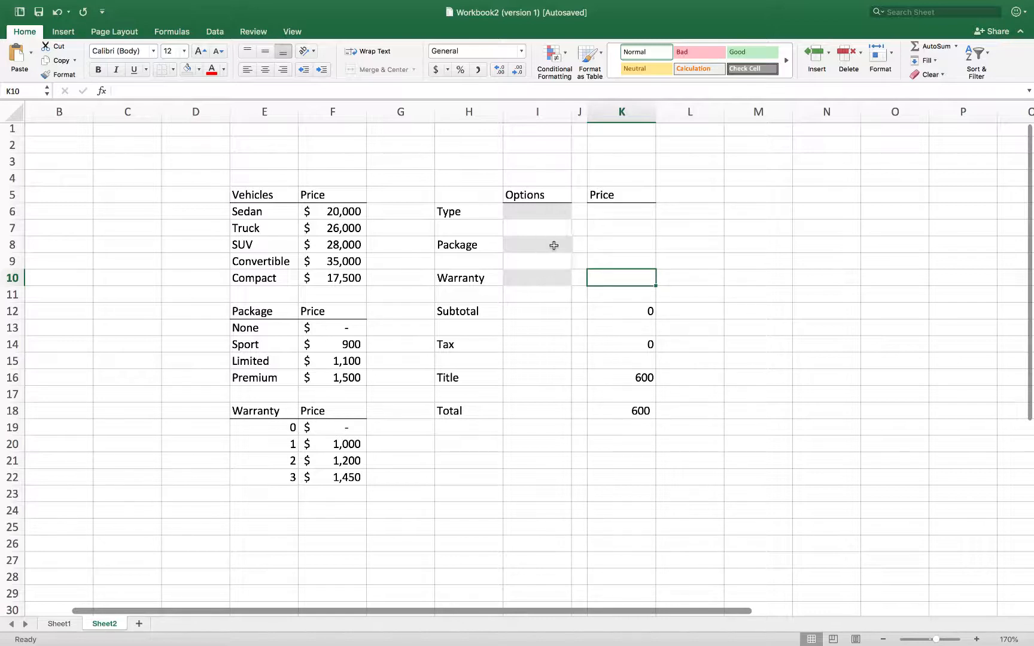
# Add a list validation dropdown to Type cell I6 with source =$E$6:$E$10 and choose SUV from it
pyautogui.click(544, 211)
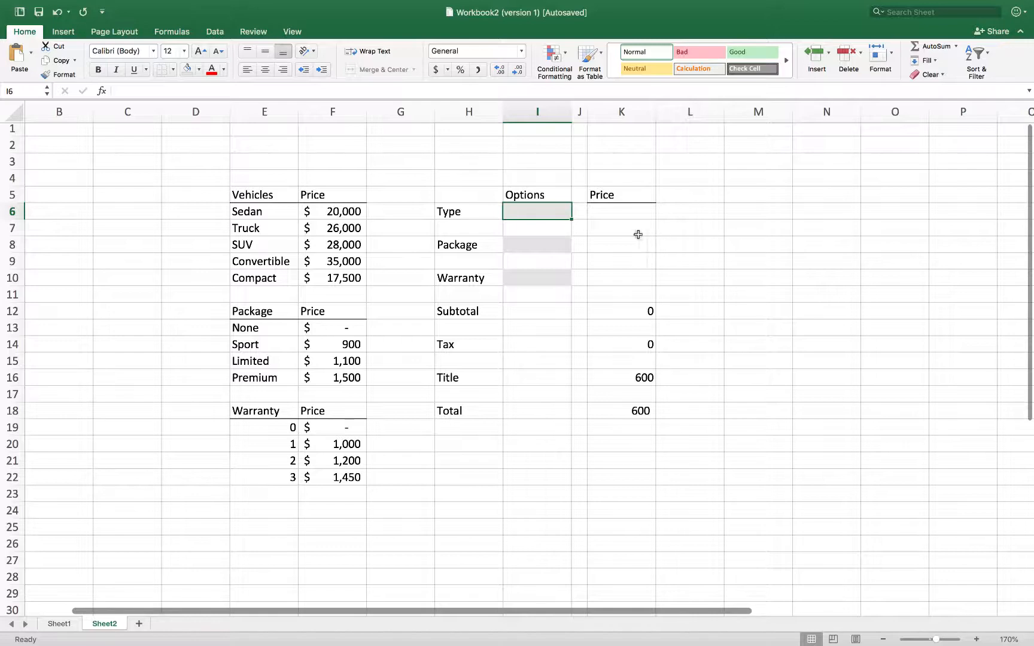
pyautogui.click(217, 33)
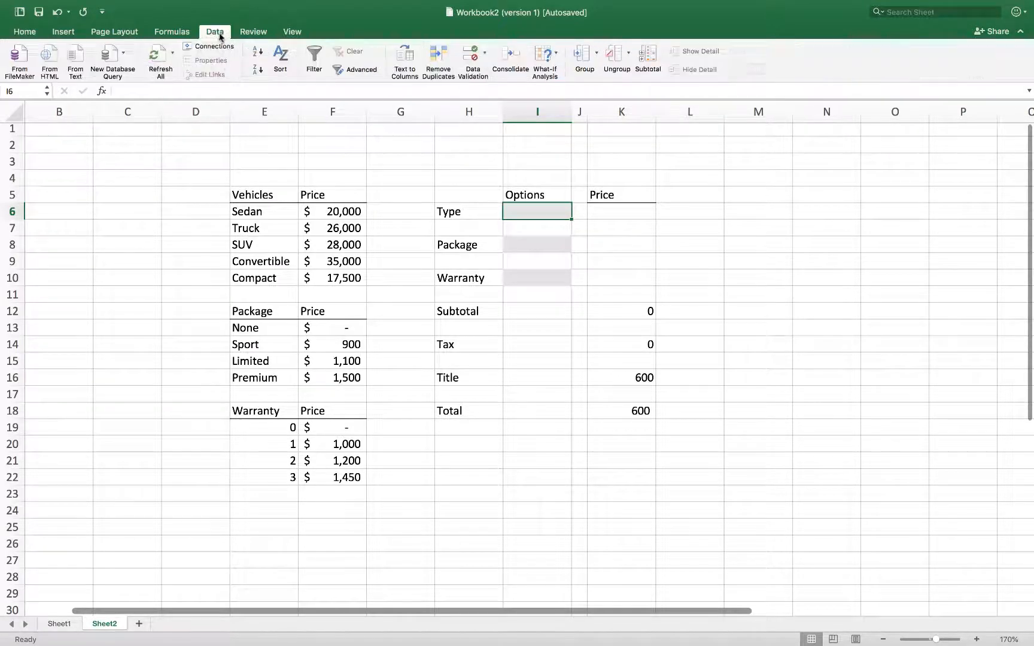
pyautogui.click(468, 64)
pyautogui.click(514, 181)
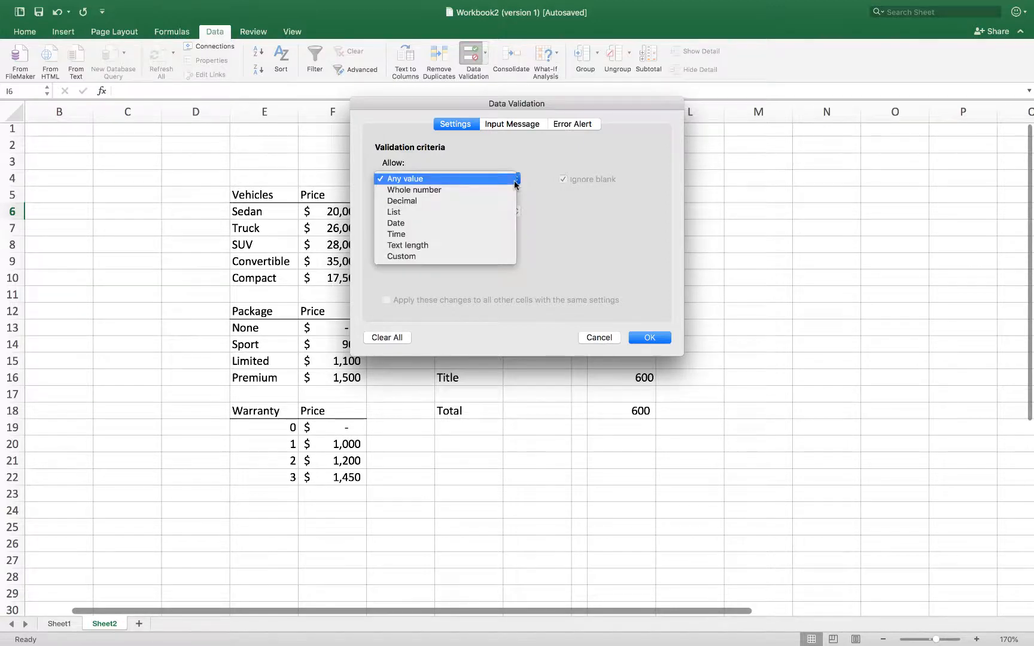
pyautogui.click(482, 209)
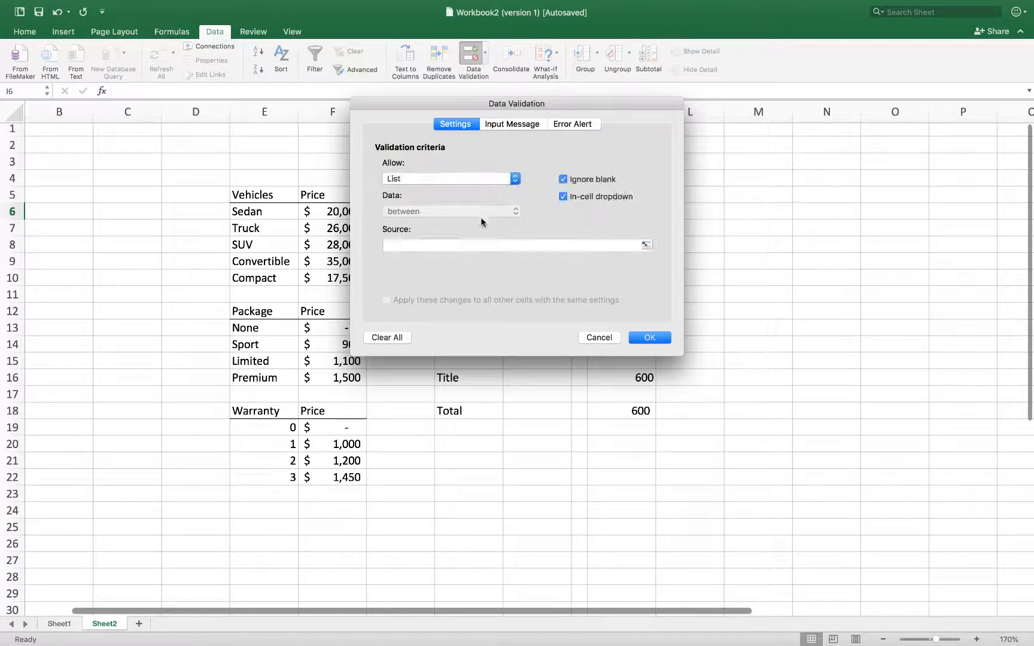
pyautogui.click(447, 244)
pyautogui.moveTo(422, 103); pyautogui.dragTo(722, 140)
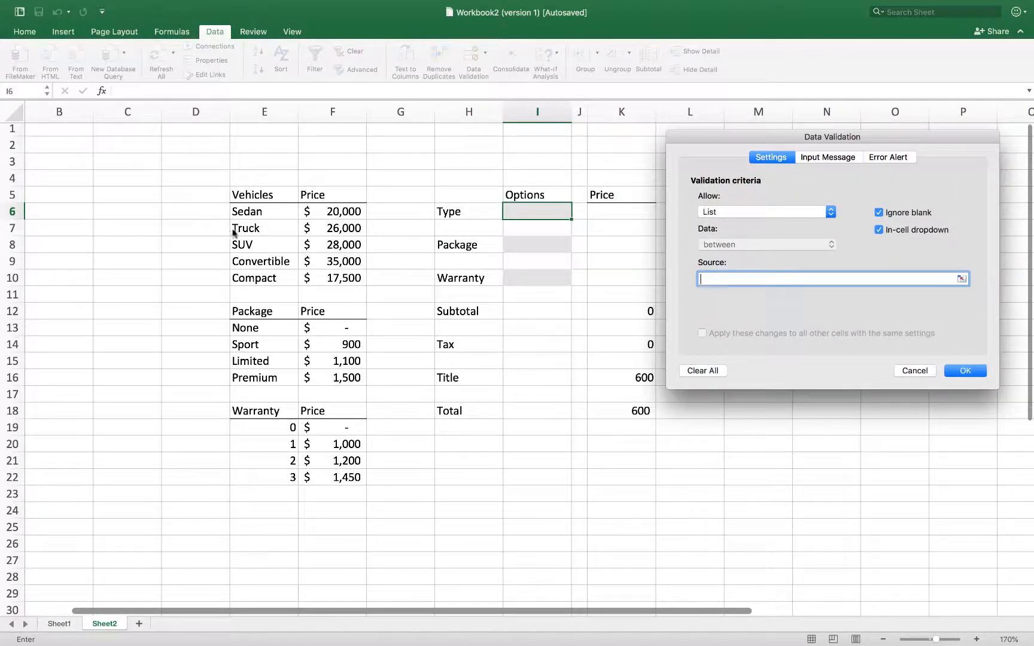
pyautogui.moveTo(250, 212); pyautogui.dragTo(249, 278)
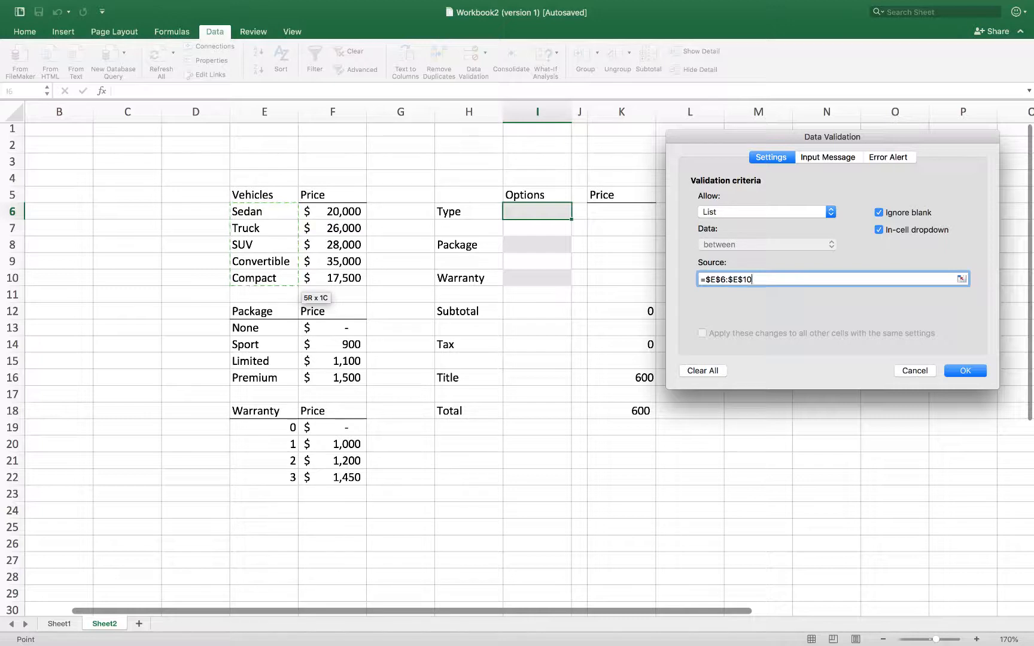
pyautogui.press('Return')
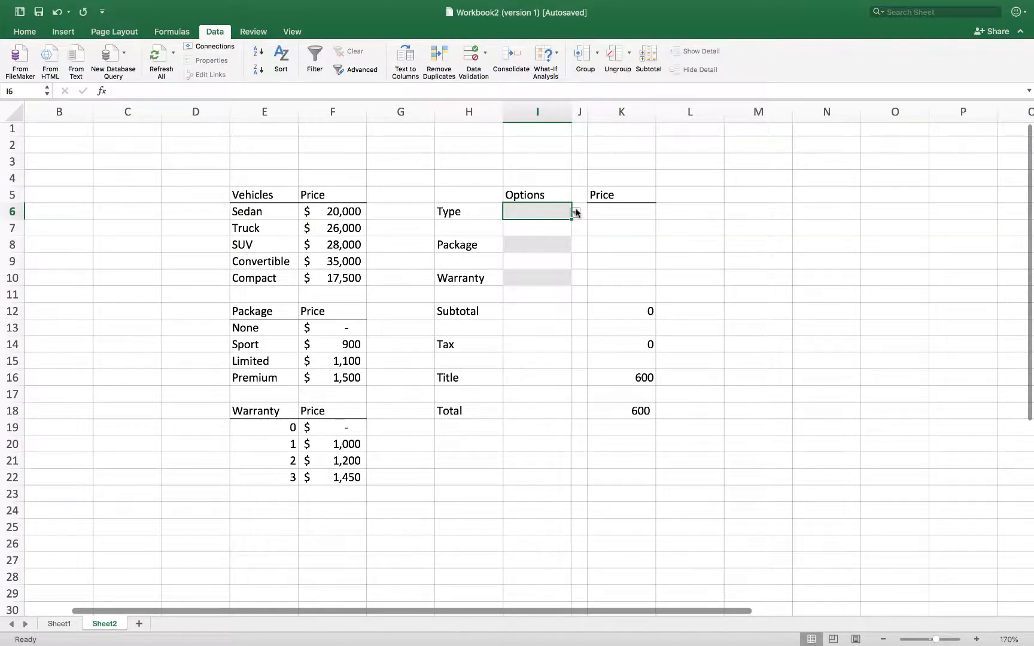
pyautogui.click(577, 213)
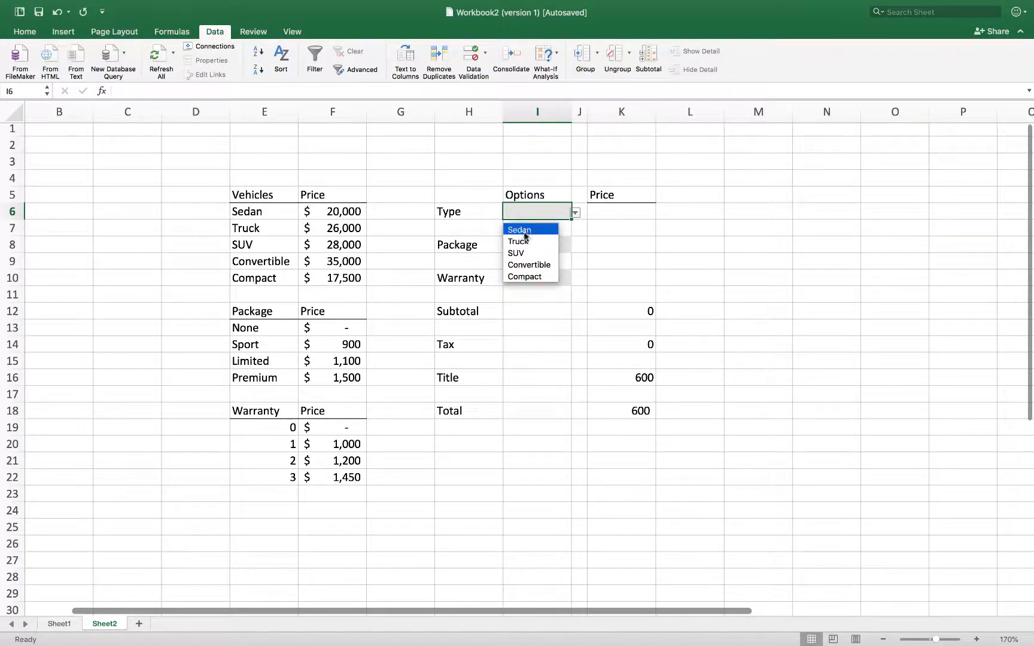
pyautogui.click(521, 254)
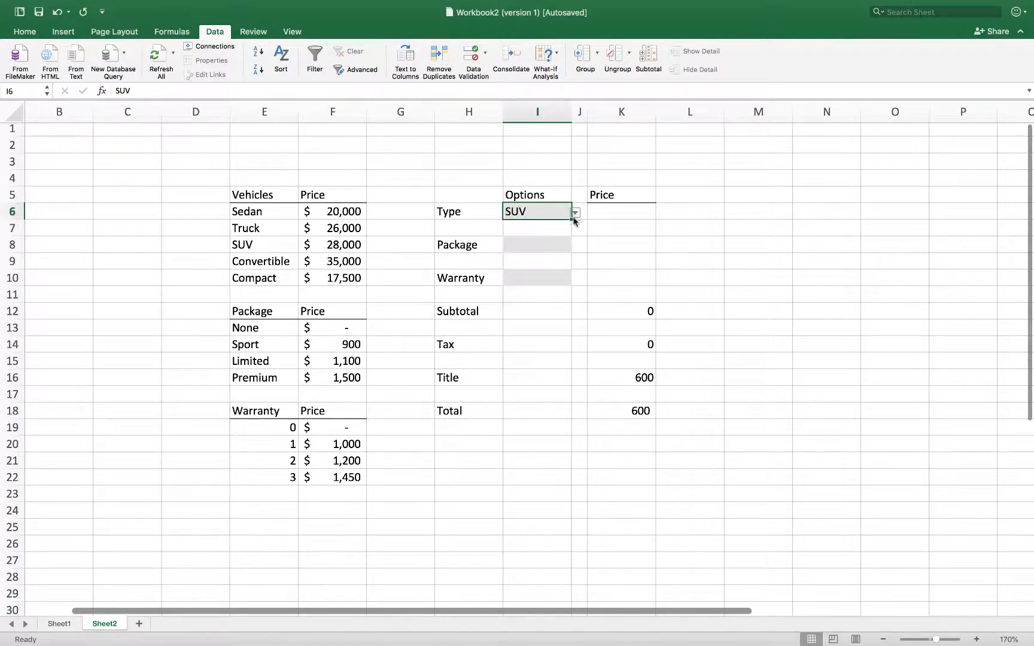
# Add a list validation dropdown to Package cell I8 with source =$E$13:$E$16 and choose Sport from it
pyautogui.click(545, 247)
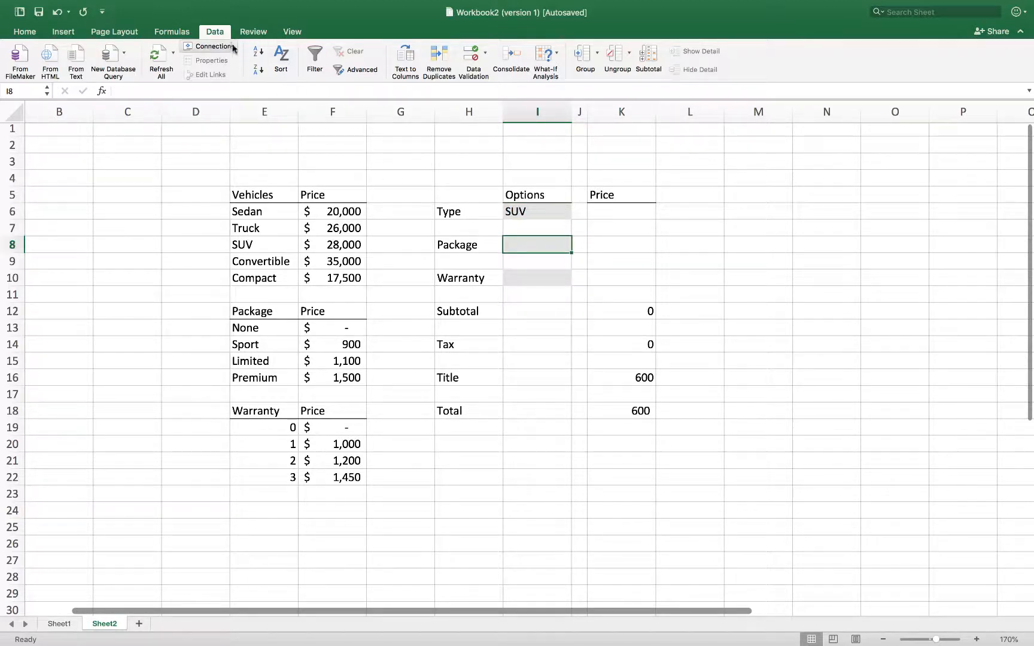
pyautogui.click(471, 57)
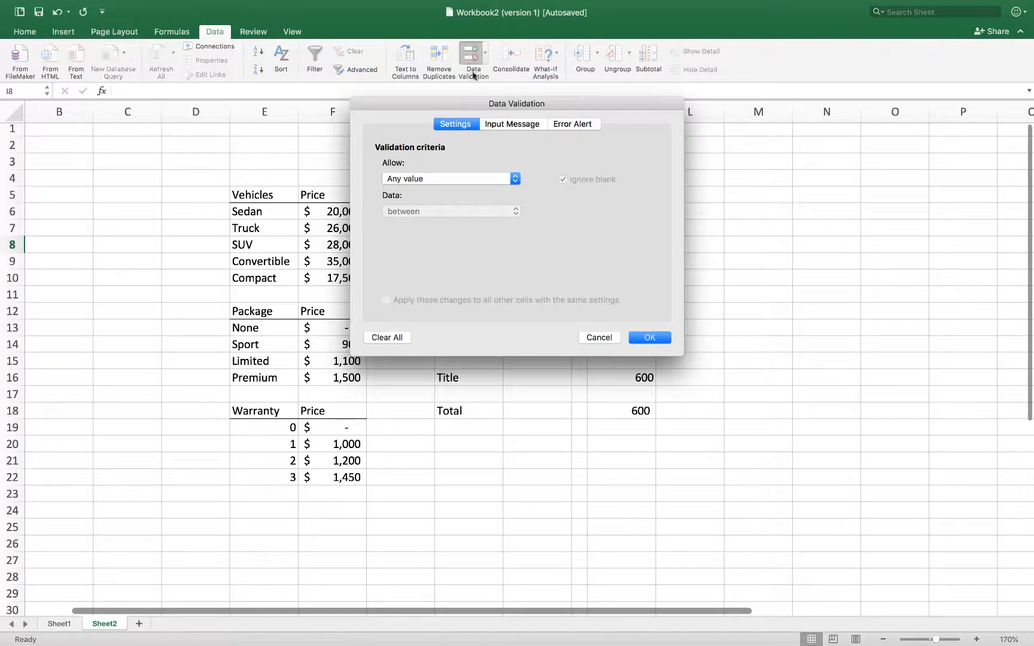
pyautogui.click(505, 179)
pyautogui.click(438, 211)
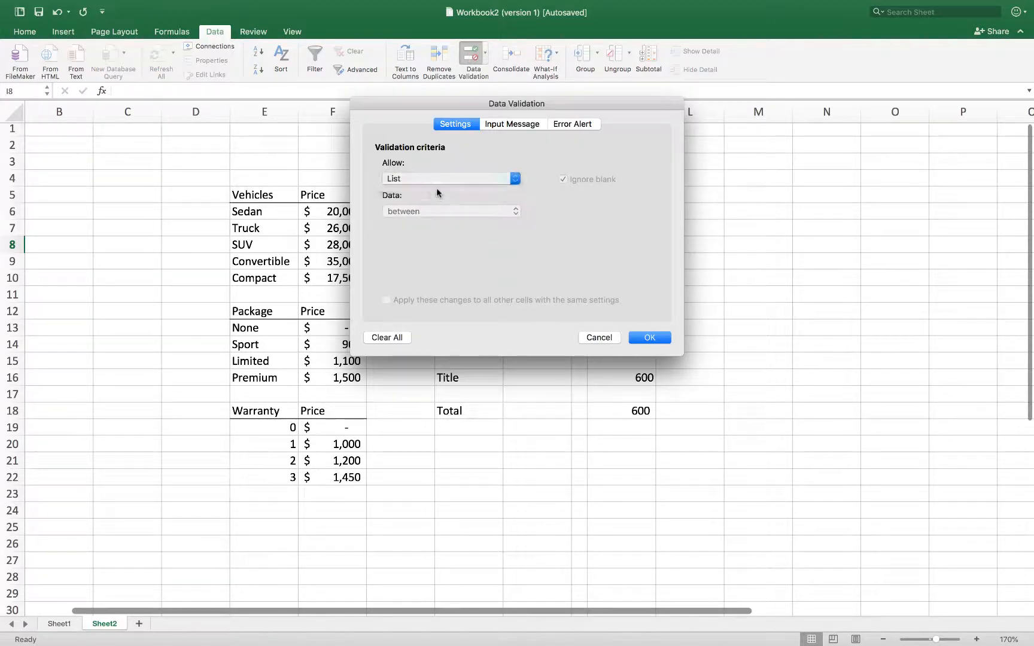
pyautogui.click(408, 246)
pyautogui.moveTo(269, 328); pyautogui.dragTo(255, 385)
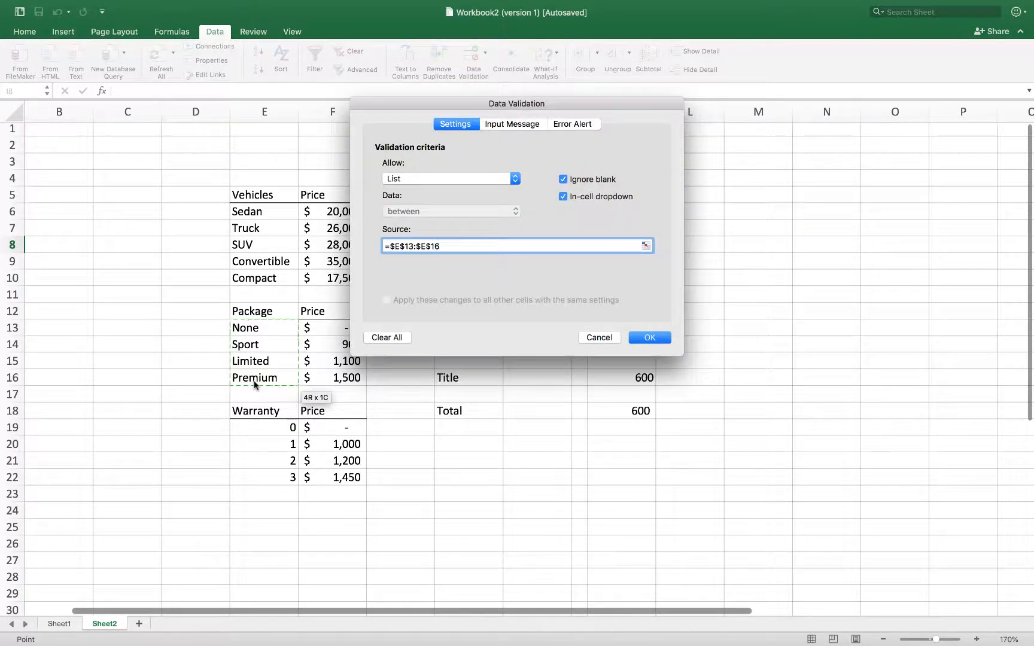
pyautogui.press('Return')
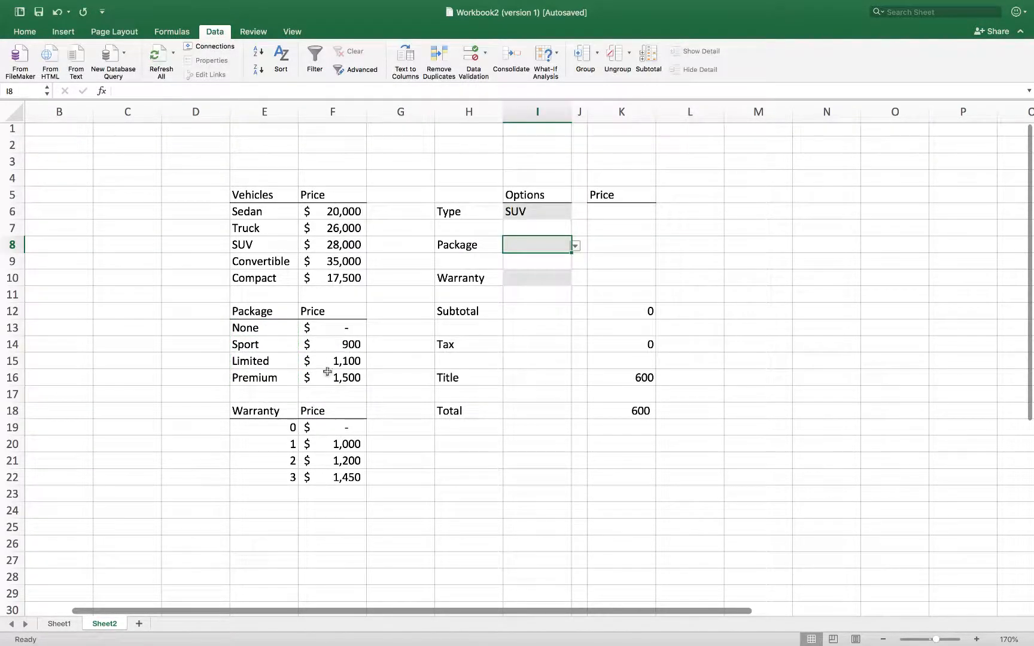
pyautogui.click(576, 248)
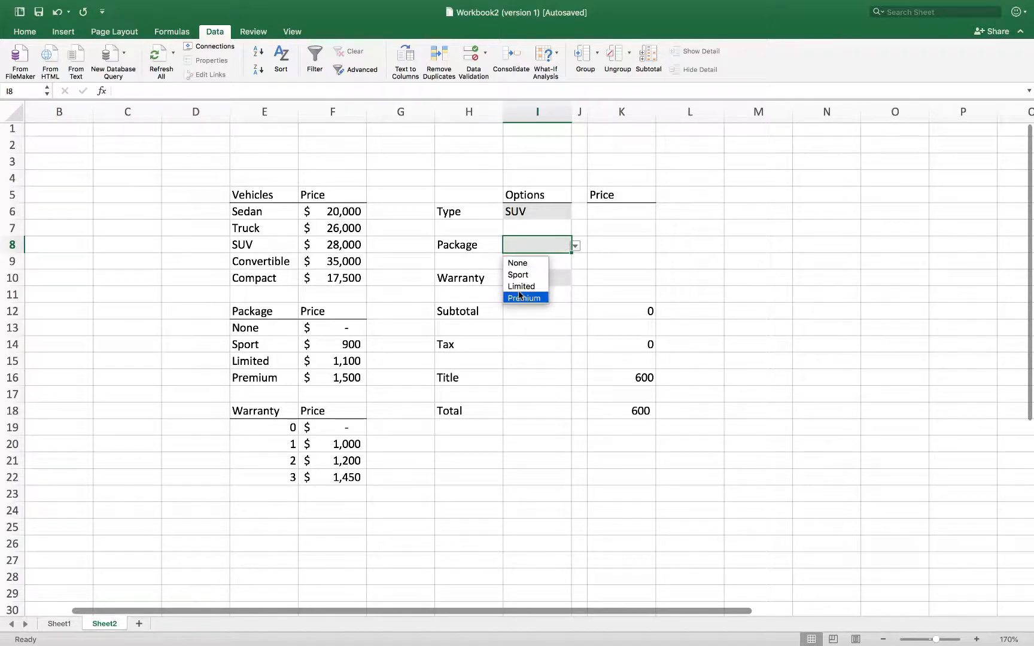
pyautogui.click(524, 274)
# Add a list validation dropdown to Warranty cell I10 with source =$E$19:$E$22 and choose 2 from it
pyautogui.click(541, 281)
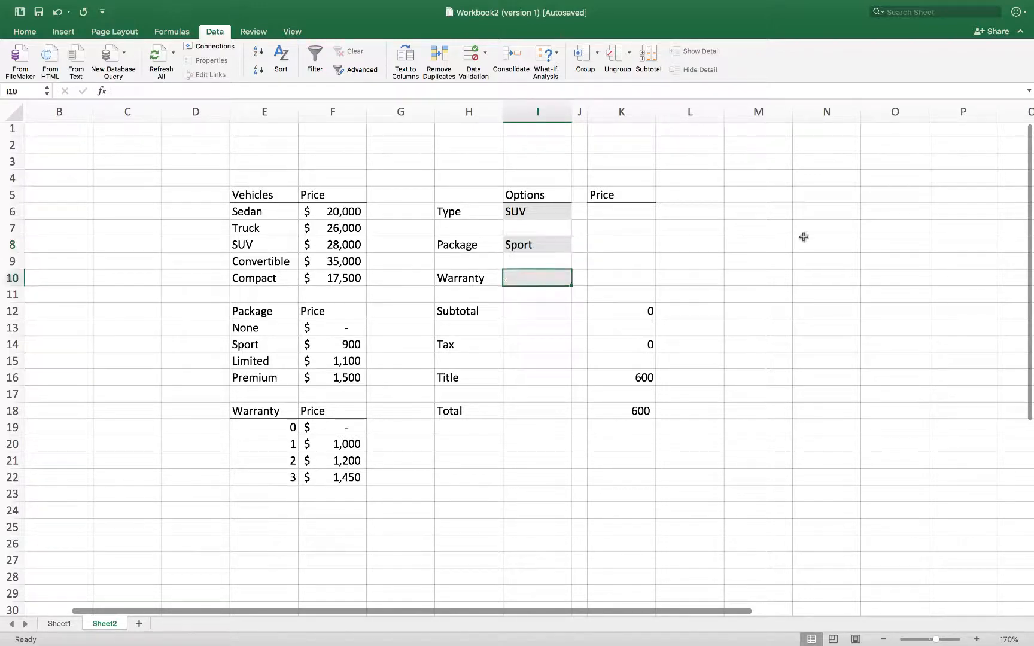
pyautogui.click(461, 58)
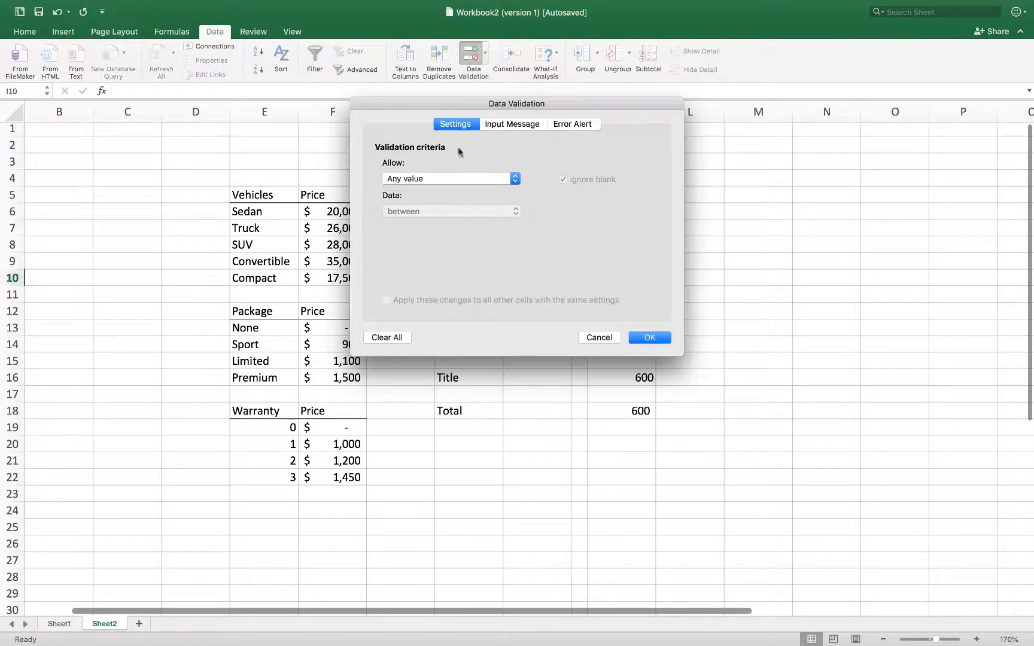
pyautogui.click(513, 179)
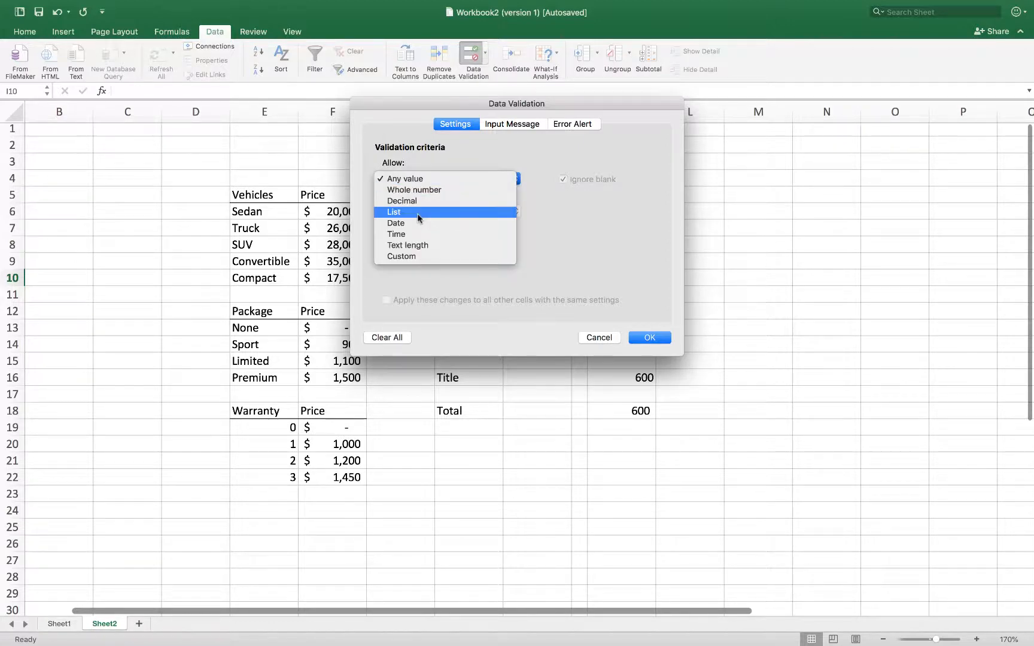
pyautogui.click(418, 213)
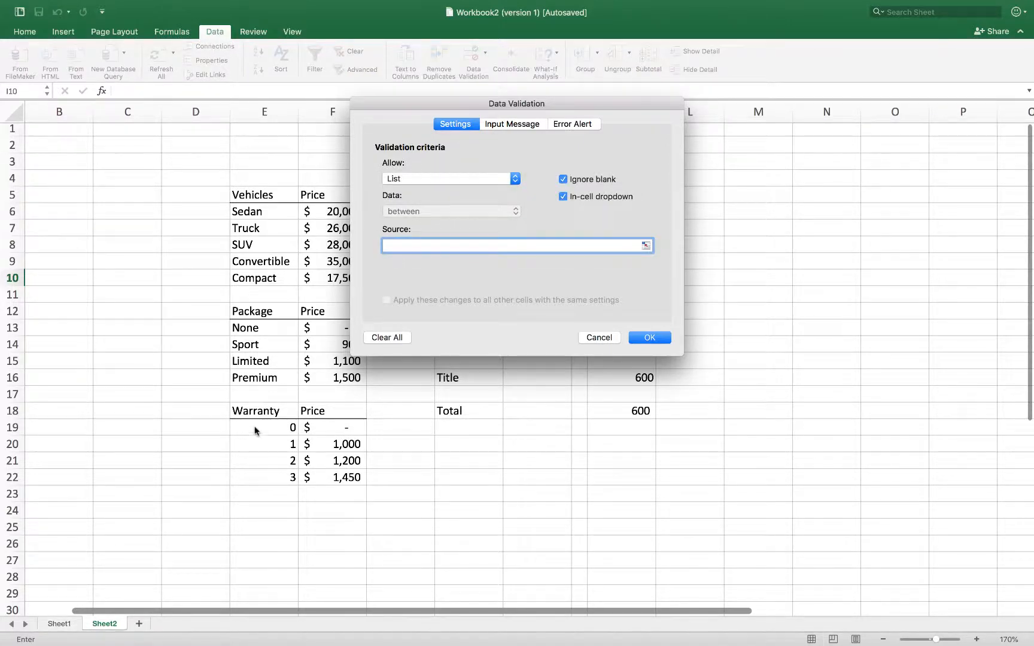
pyautogui.moveTo(259, 429); pyautogui.dragTo(240, 482)
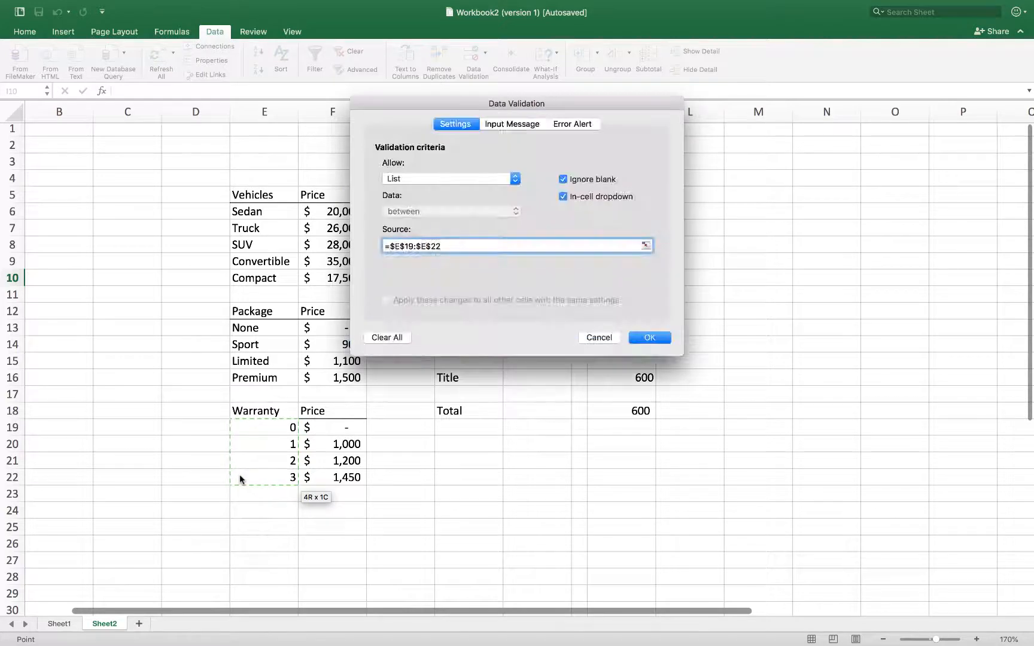
pyautogui.press('Return')
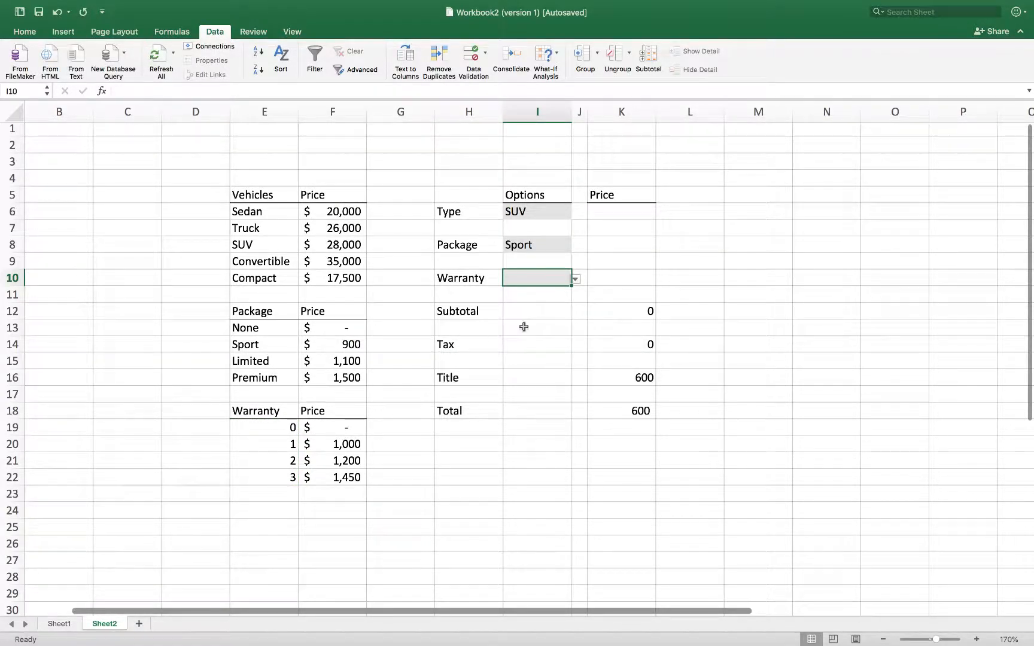
pyautogui.click(576, 280)
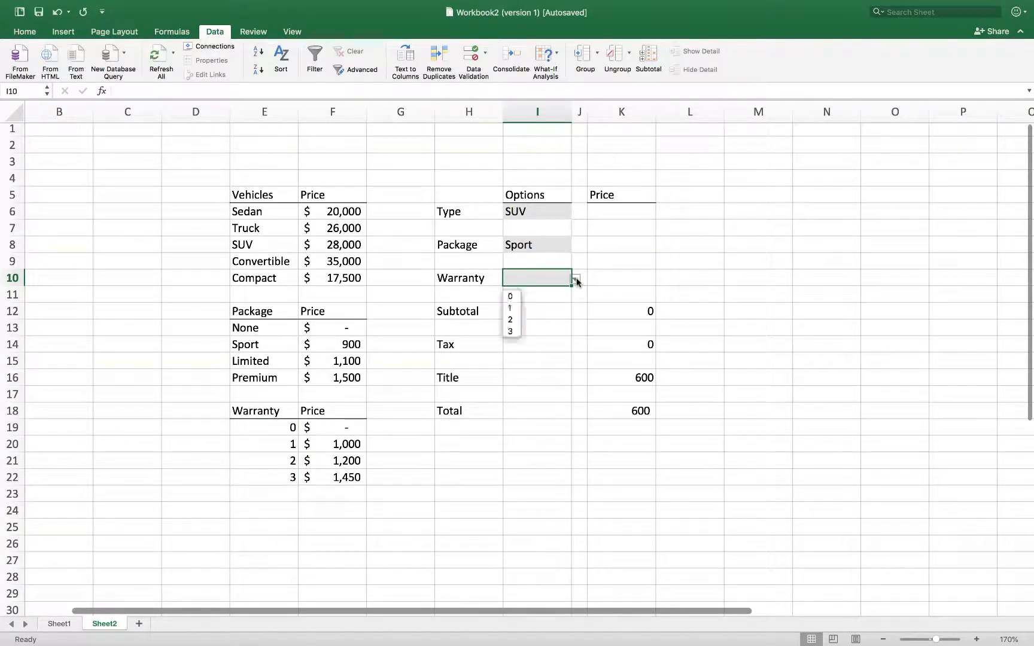
pyautogui.click(511, 319)
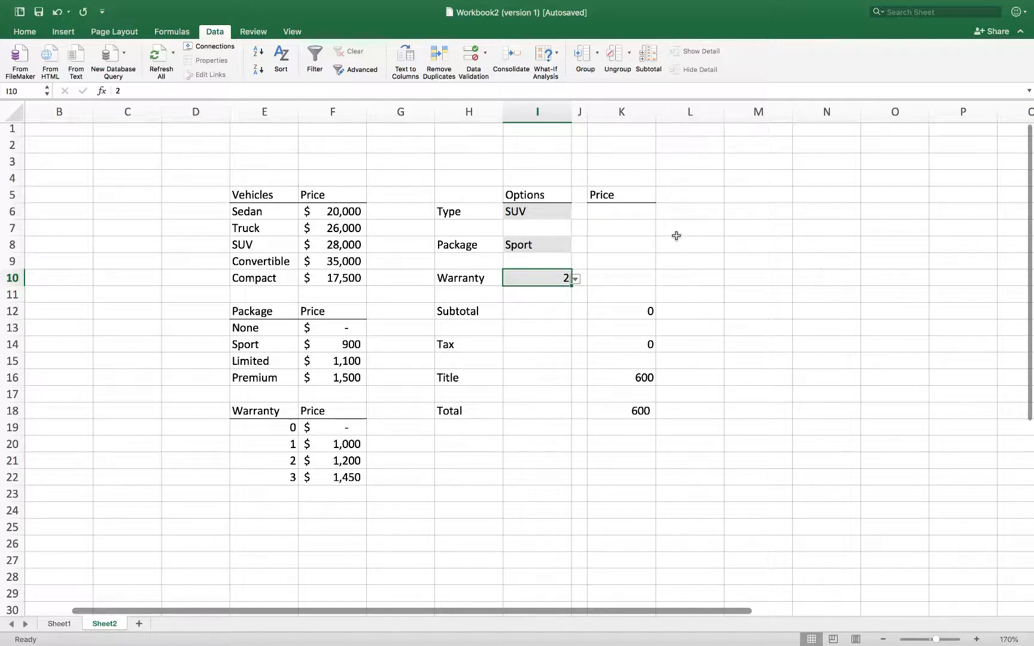
# Enter =VLOOKUP(I6,E6:F10,2,0) in K6 to return the price of the selected vehicle type
pyautogui.click(631, 216)
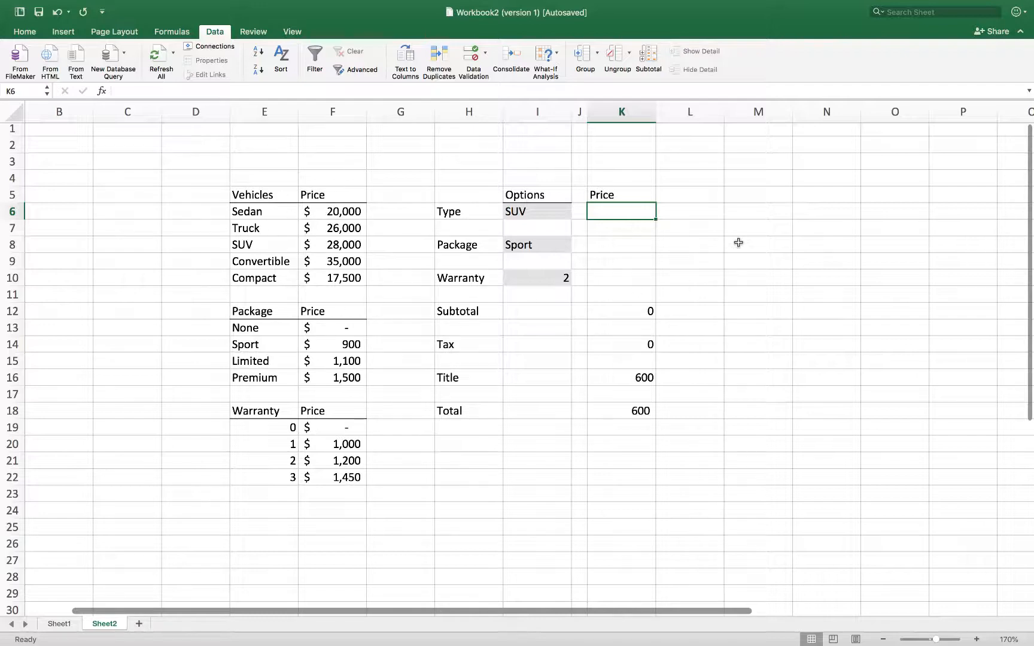
pyautogui.write('=vlooku')
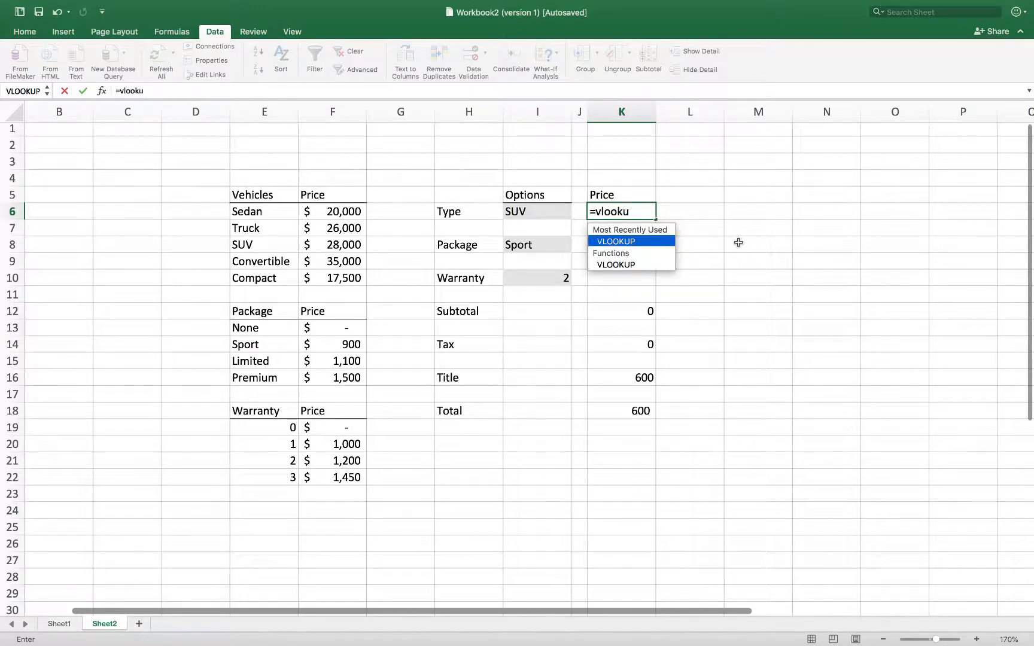
pyautogui.write('p')
pyautogui.press('Tab')
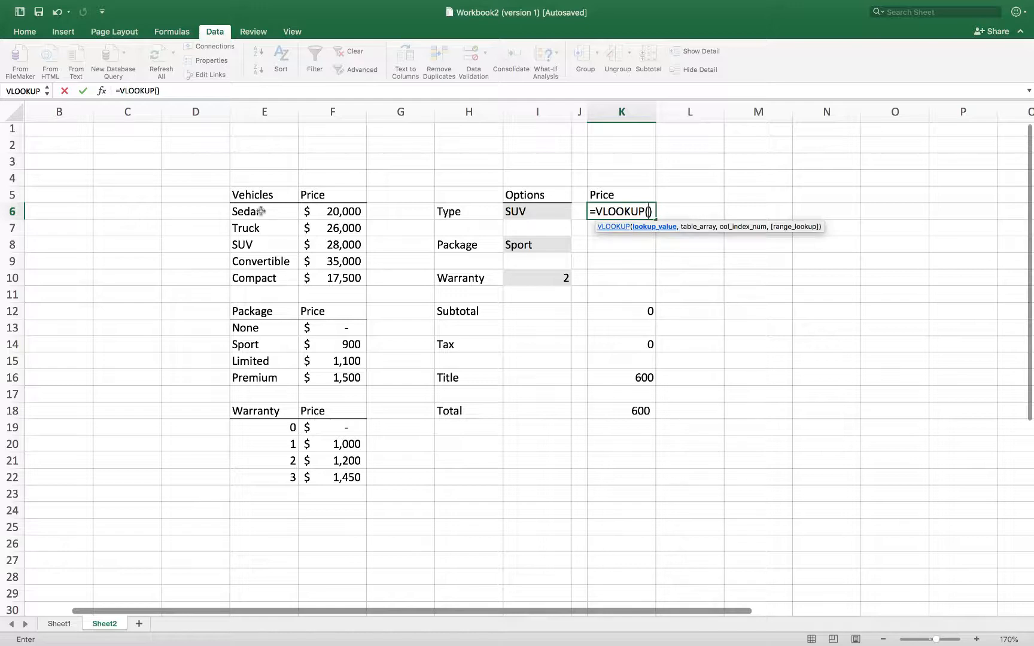
pyautogui.click(532, 212)
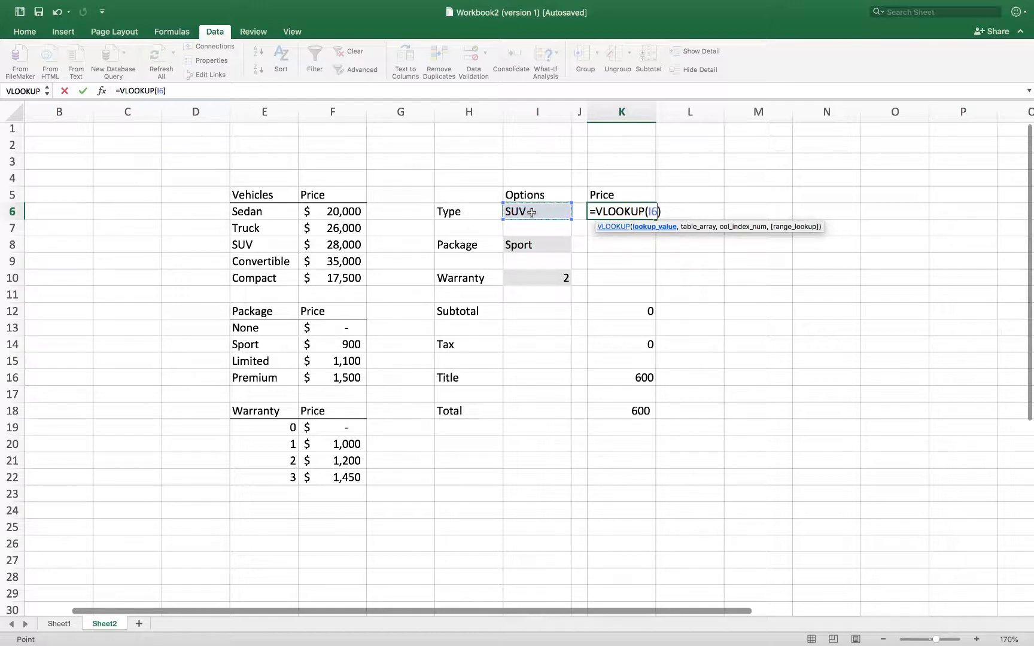
pyautogui.write(',')
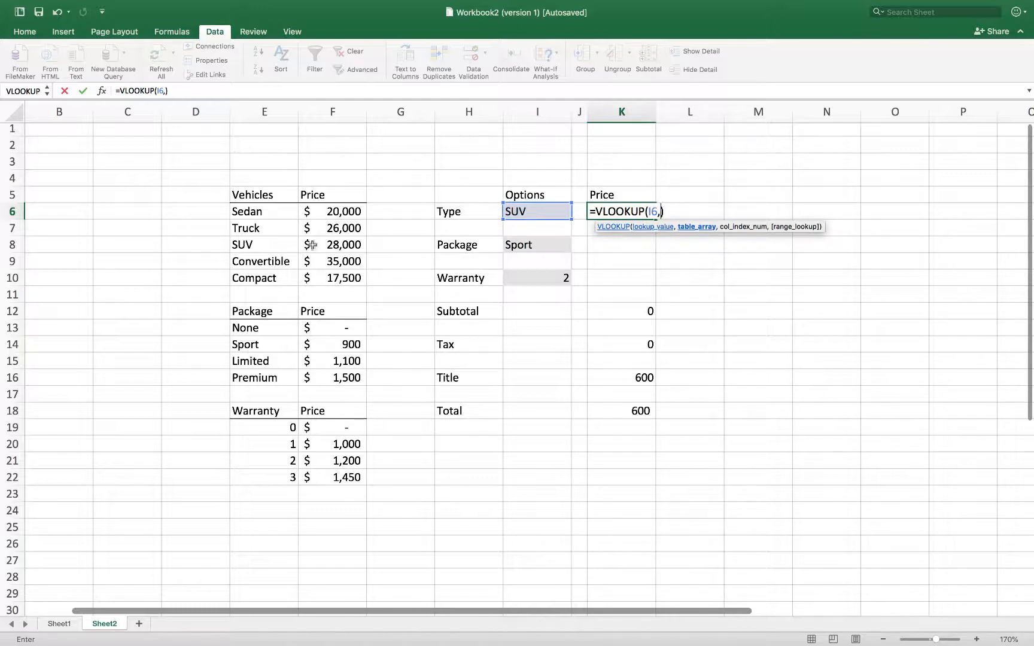
pyautogui.moveTo(263, 212); pyautogui.dragTo(341, 277)
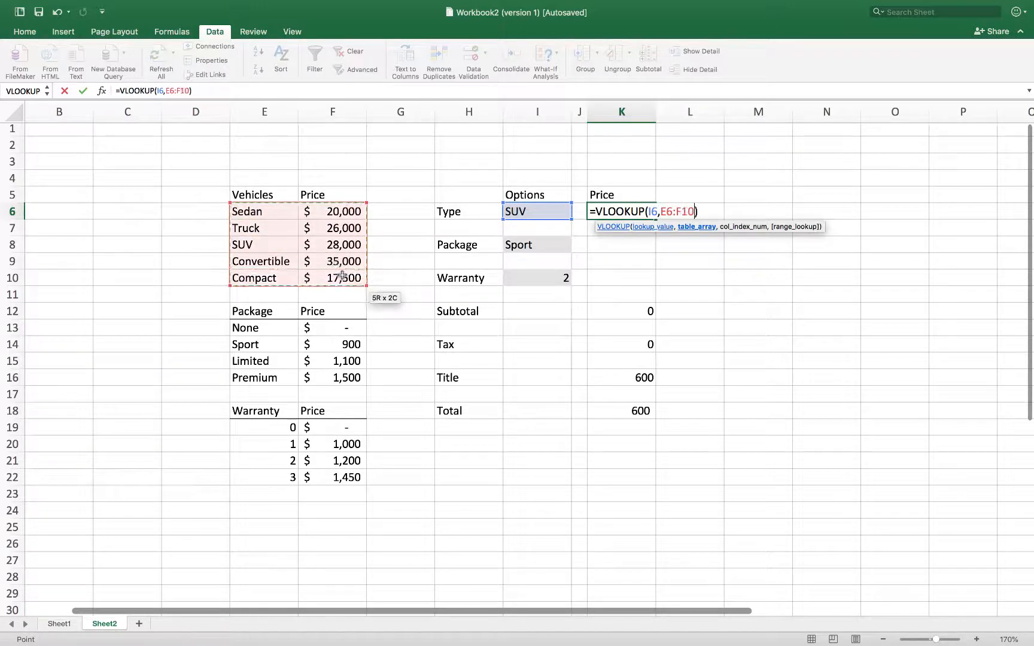
pyautogui.write(',')
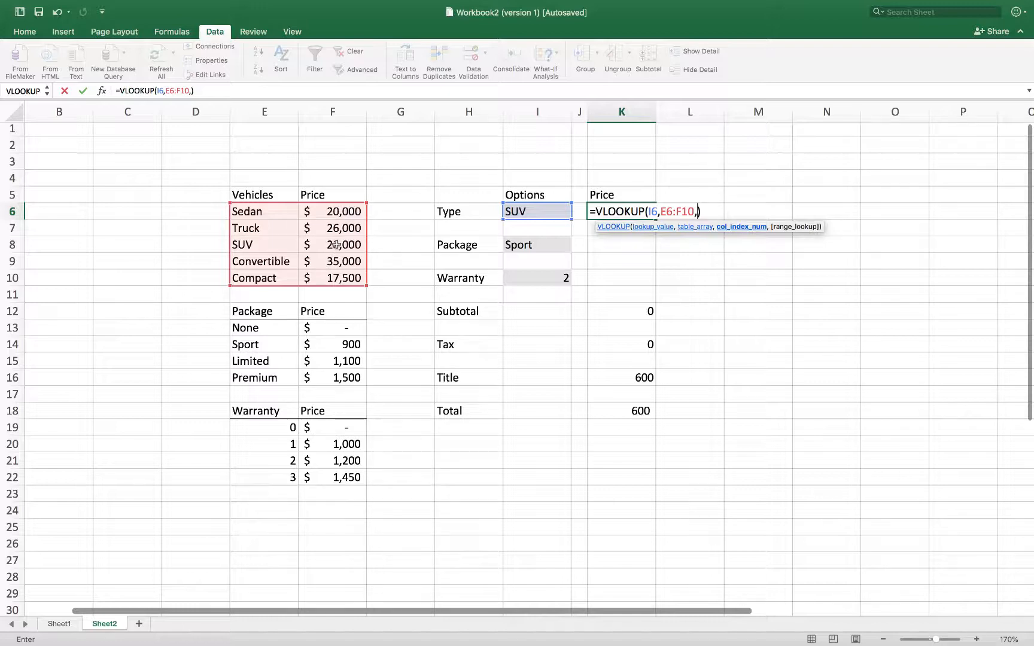
pyautogui.write('2,')
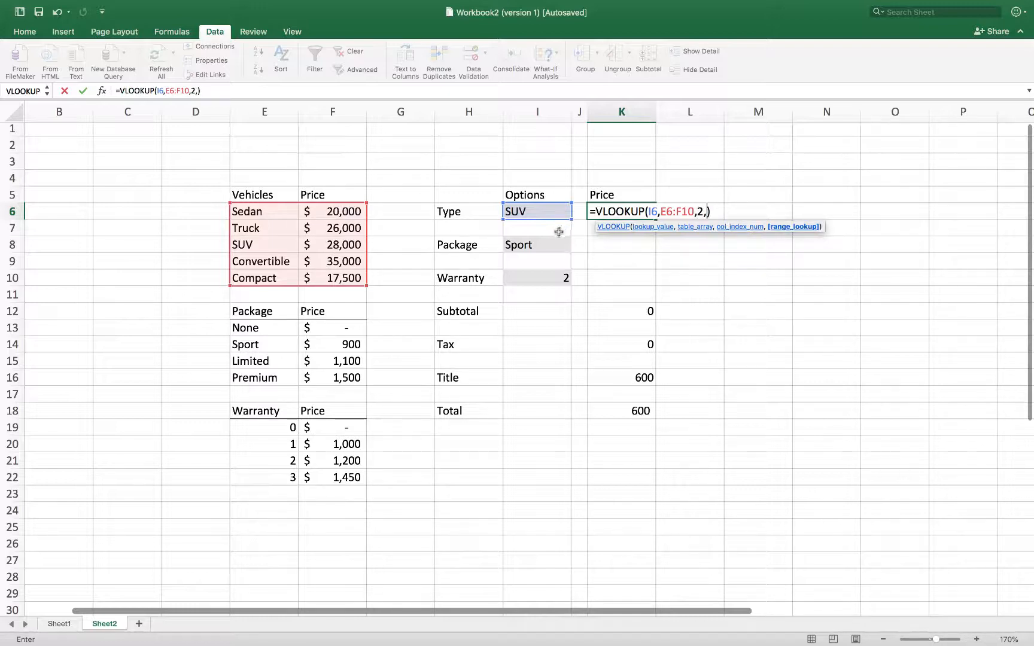
pyautogui.write('0')
pyautogui.press('Return')
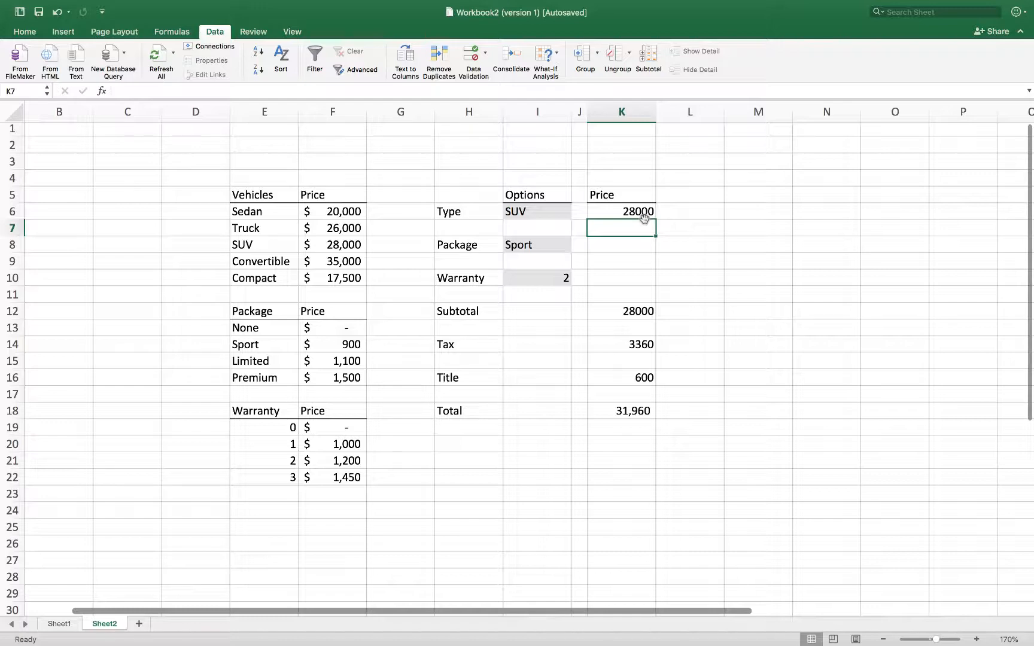
# Change the vehicle type in I6 to Truck and inspect the Subtotal and Tax formulas in K12 and K14
pyautogui.click(542, 215)
pyautogui.click(575, 213)
pyautogui.click(538, 241)
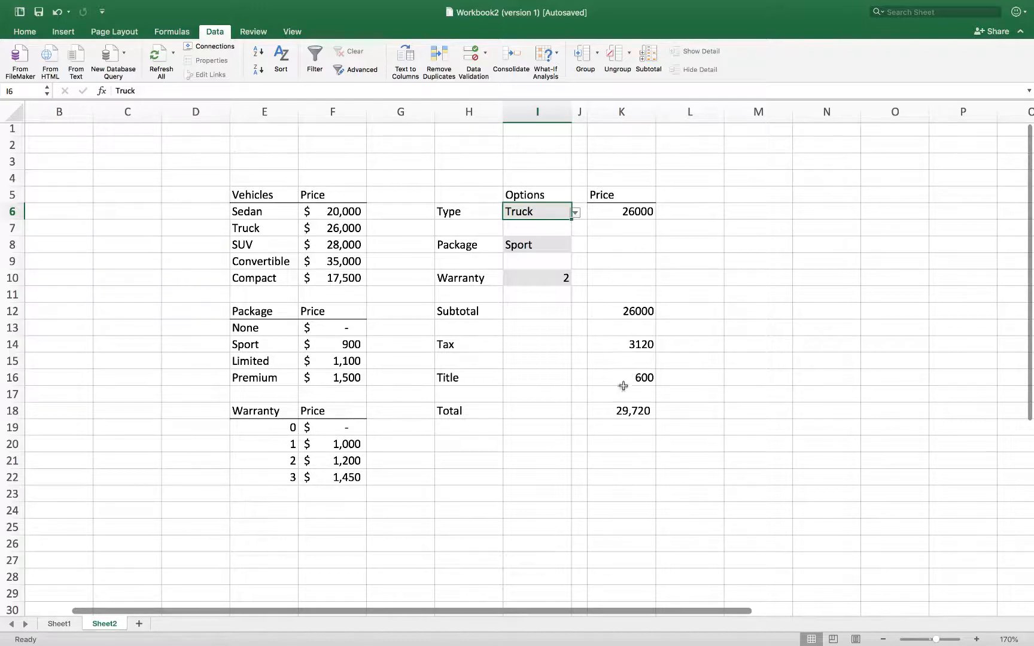
pyautogui.click(629, 313)
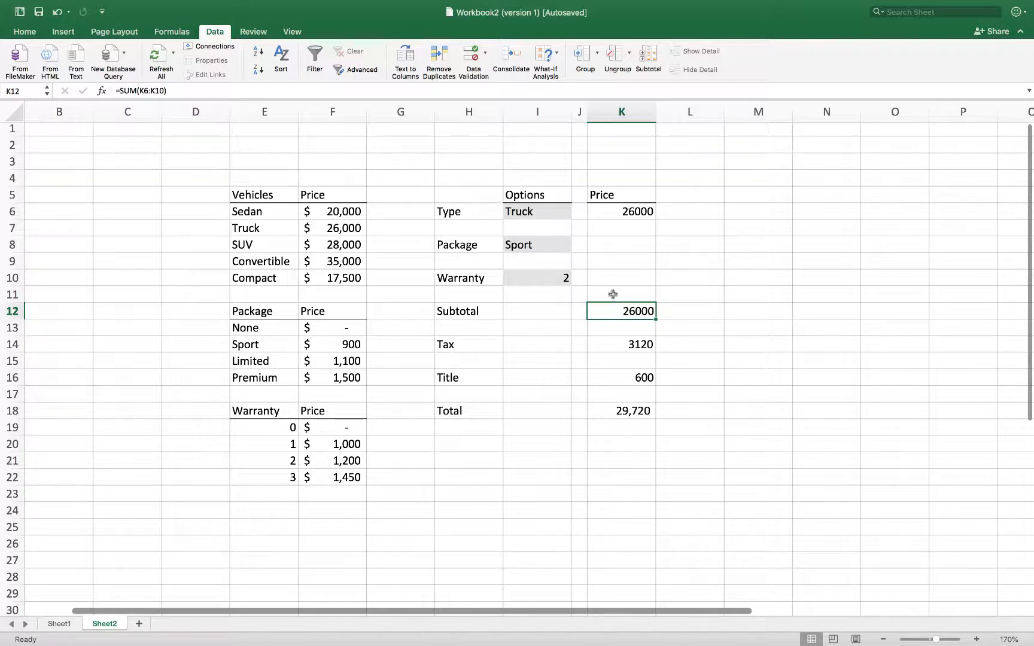
pyautogui.click(615, 344)
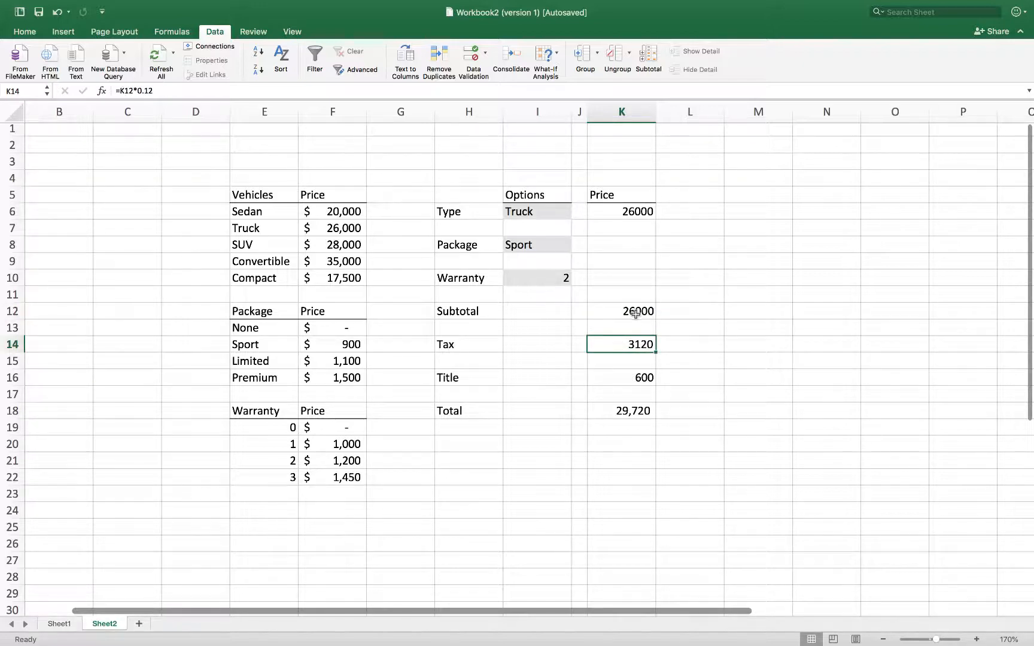
# Inspect the contents of the Subtotal, Title and Total cells in K12, K16 and K18
pyautogui.click(615, 310)
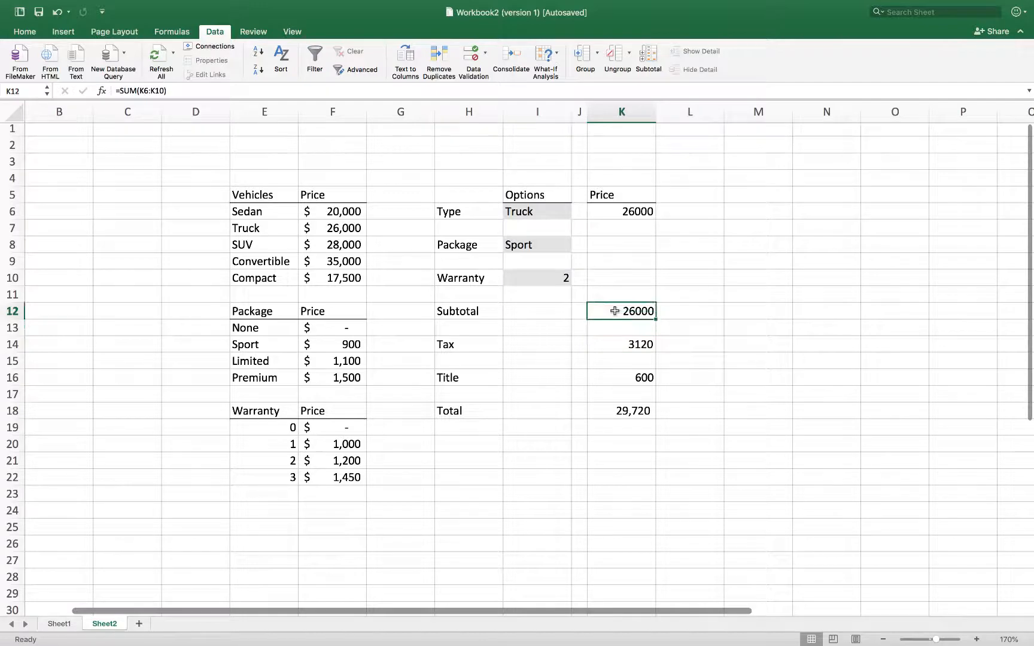
pyautogui.click(614, 376)
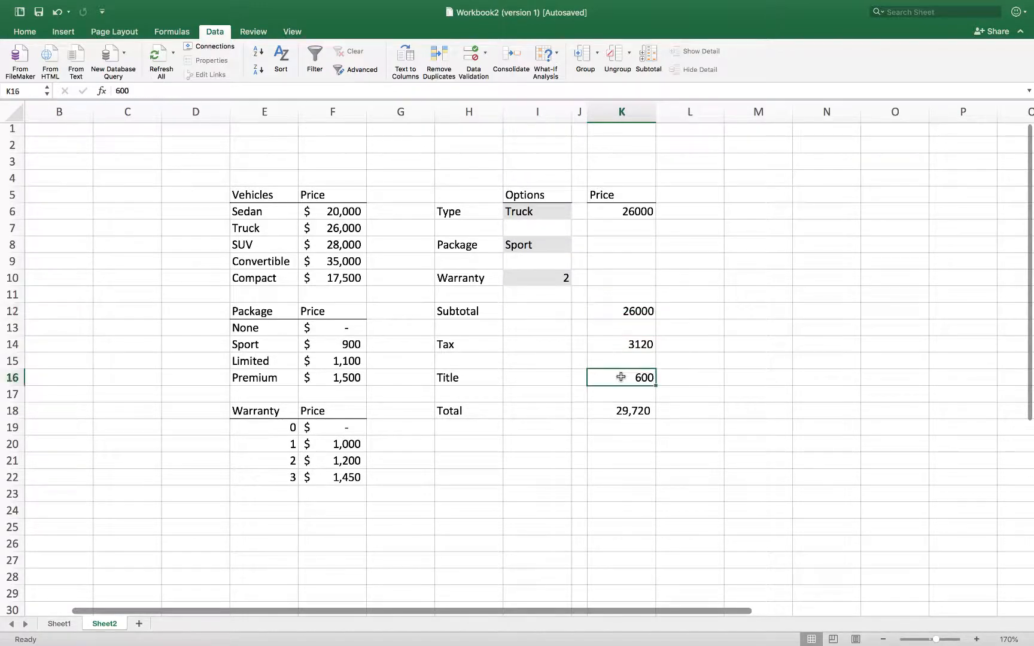
pyautogui.click(638, 413)
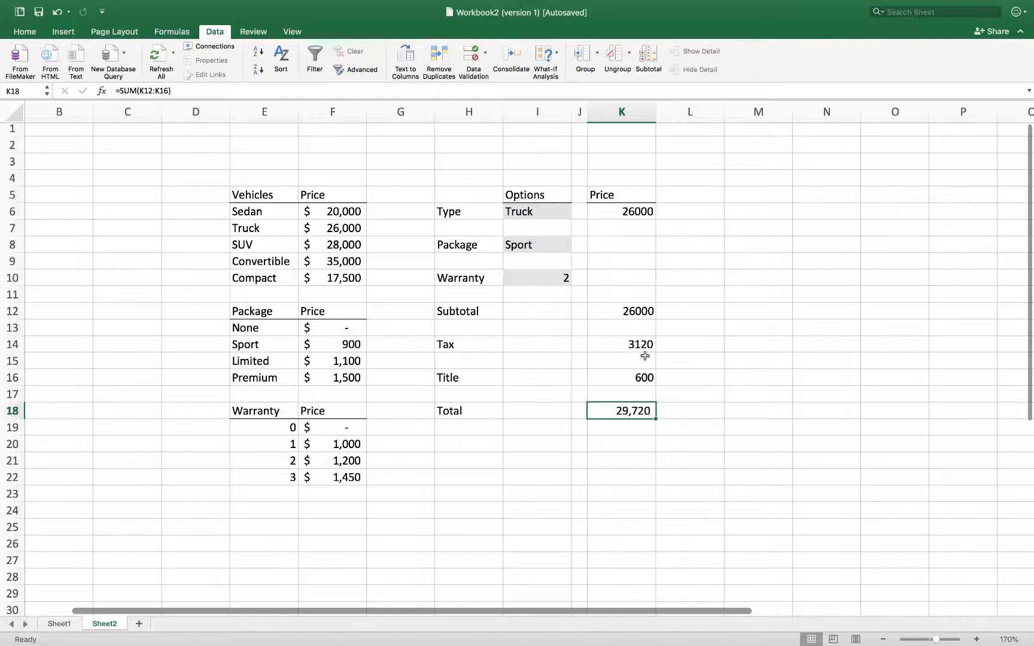
# Enter =VLOOKUP(I8,E13:F16,2,0) in K8 to return the price of the selected package
pyautogui.click(645, 251)
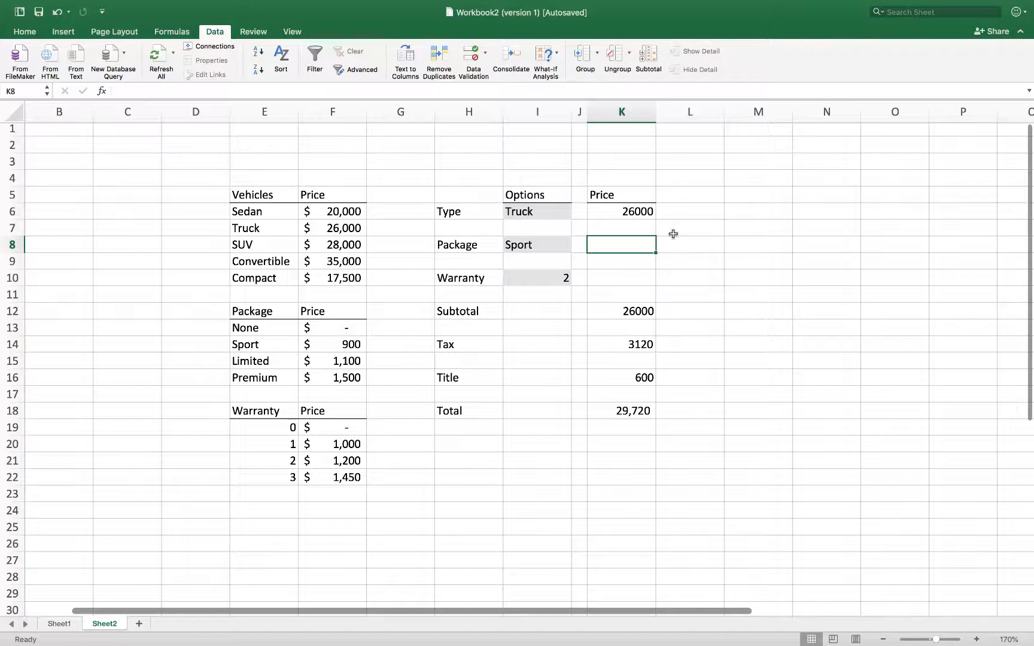
pyautogui.write('=vl')
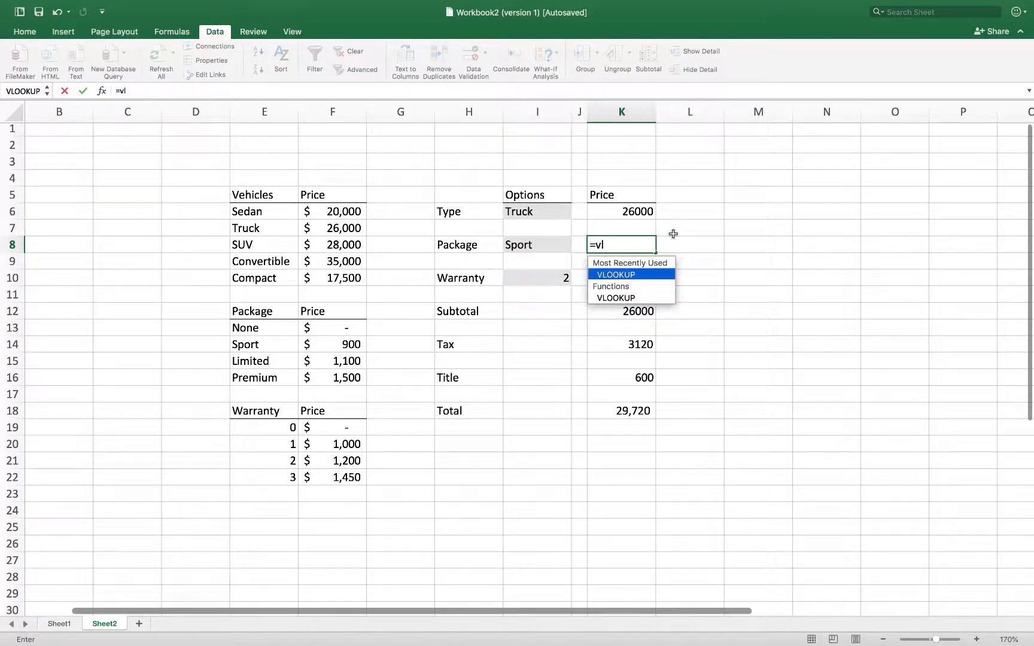
pyautogui.doubleClick(631, 274)
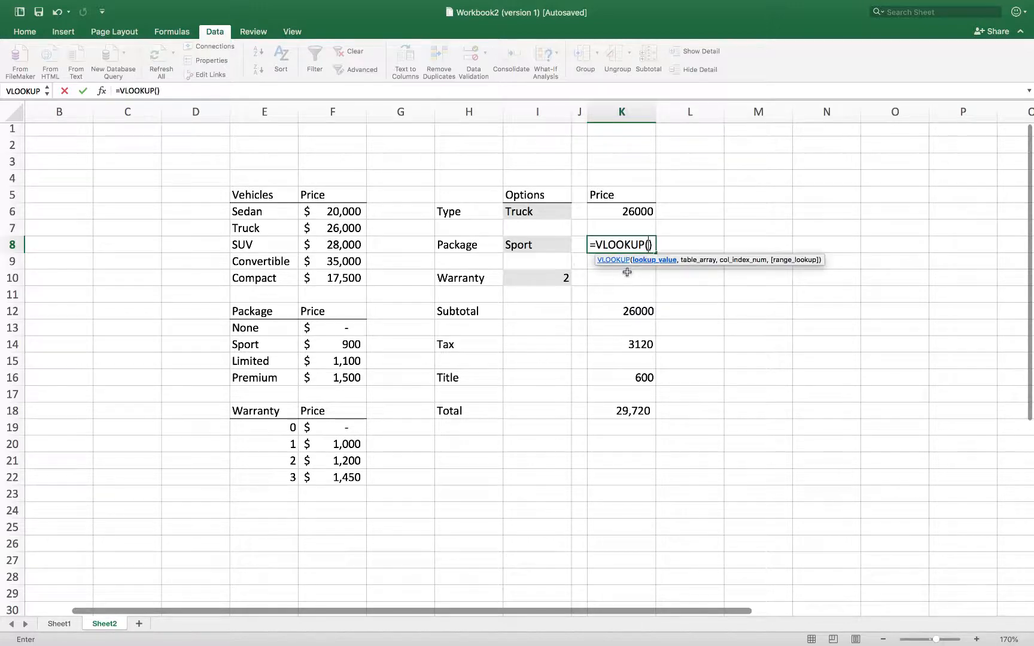
pyautogui.click(543, 247)
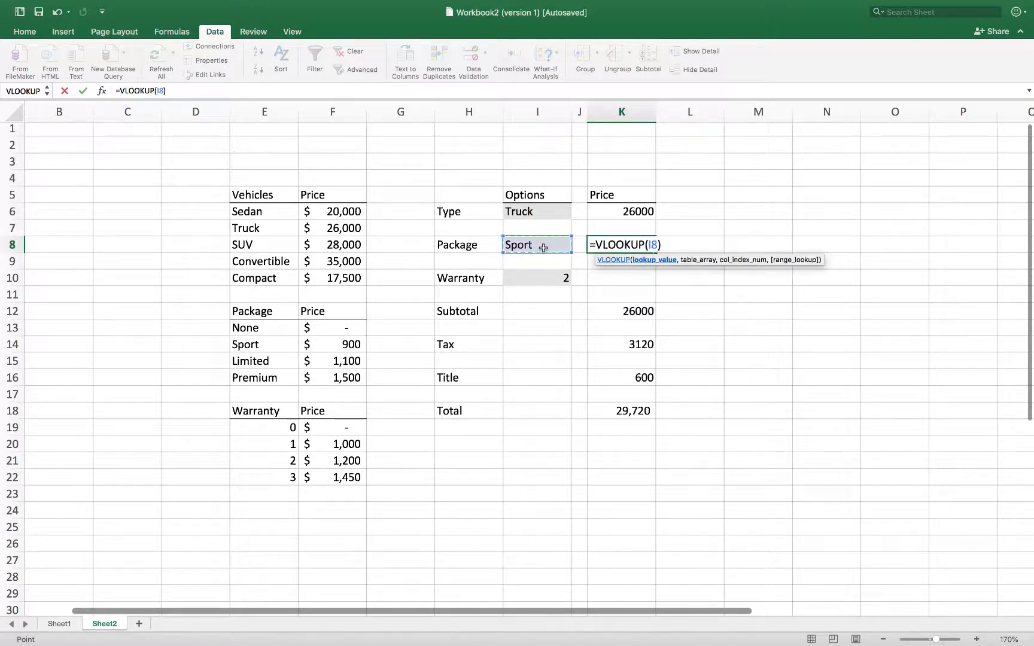
pyautogui.write(',')
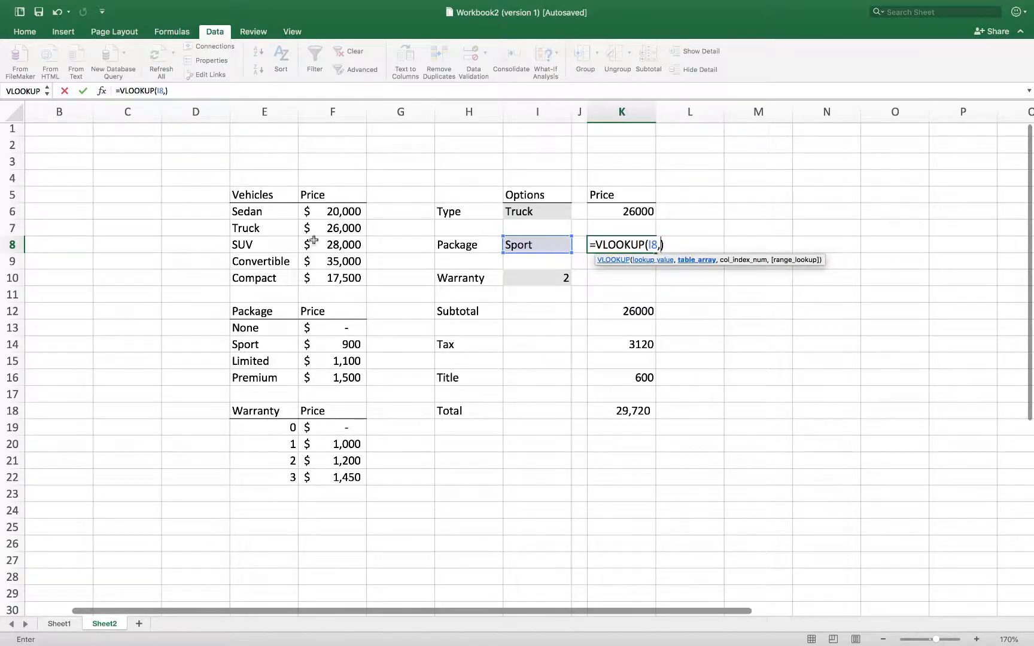
pyautogui.moveTo(271, 327); pyautogui.dragTo(340, 377)
pyautogui.write(',')
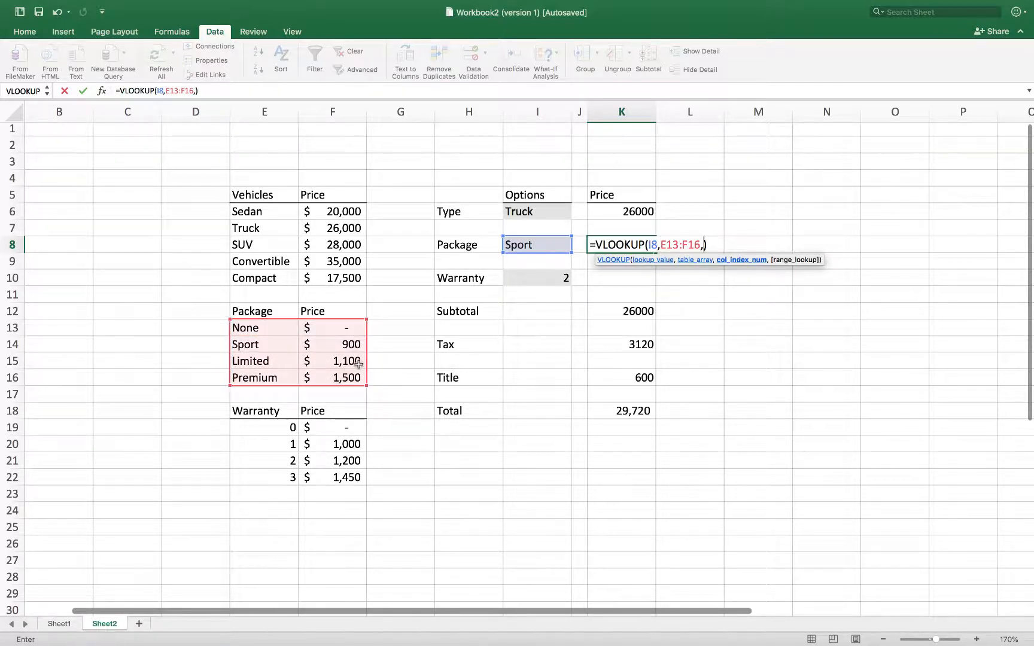
pyautogui.write('2,')
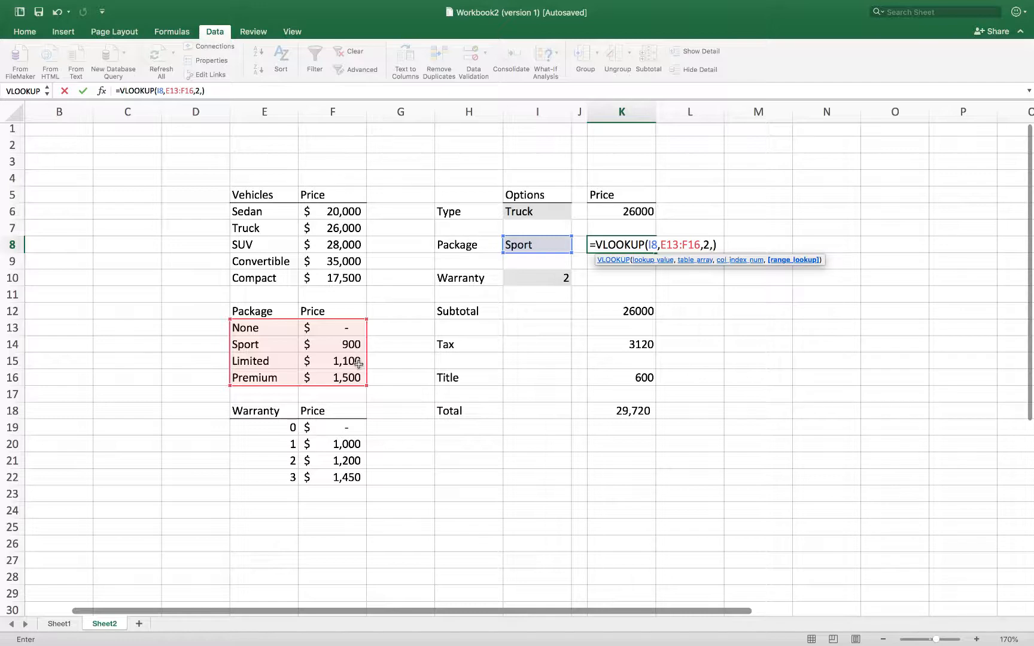
pyautogui.write('0')
pyautogui.press('Return')
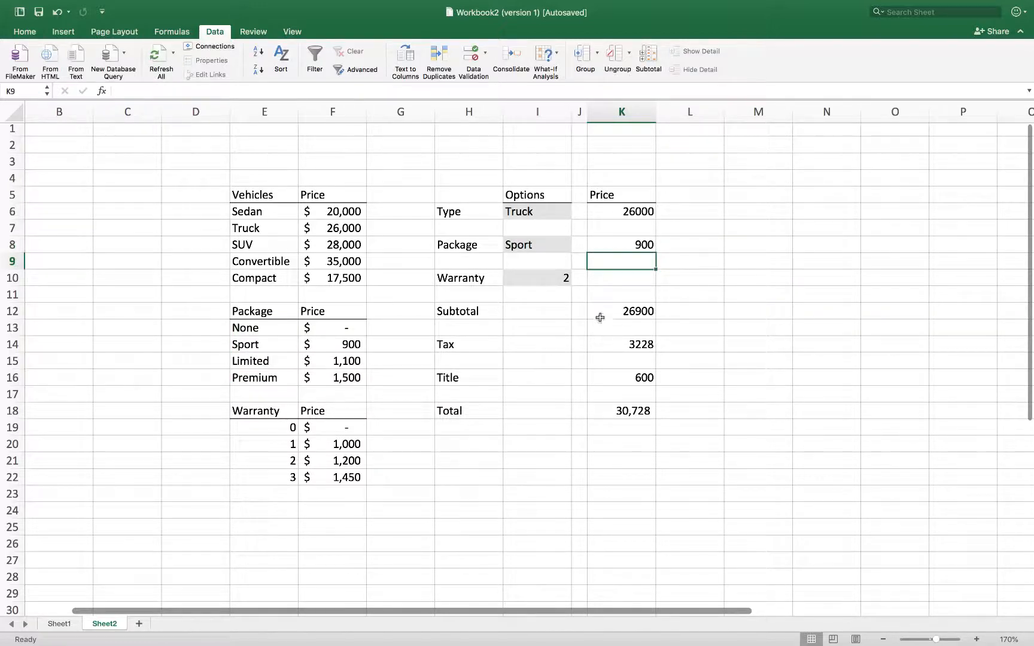
# Enter =VLOOKUP(I10,E19:F22,2,0) in K10 to return the price of the selected warranty
pyautogui.click(610, 279)
pyautogui.write('=vlook')
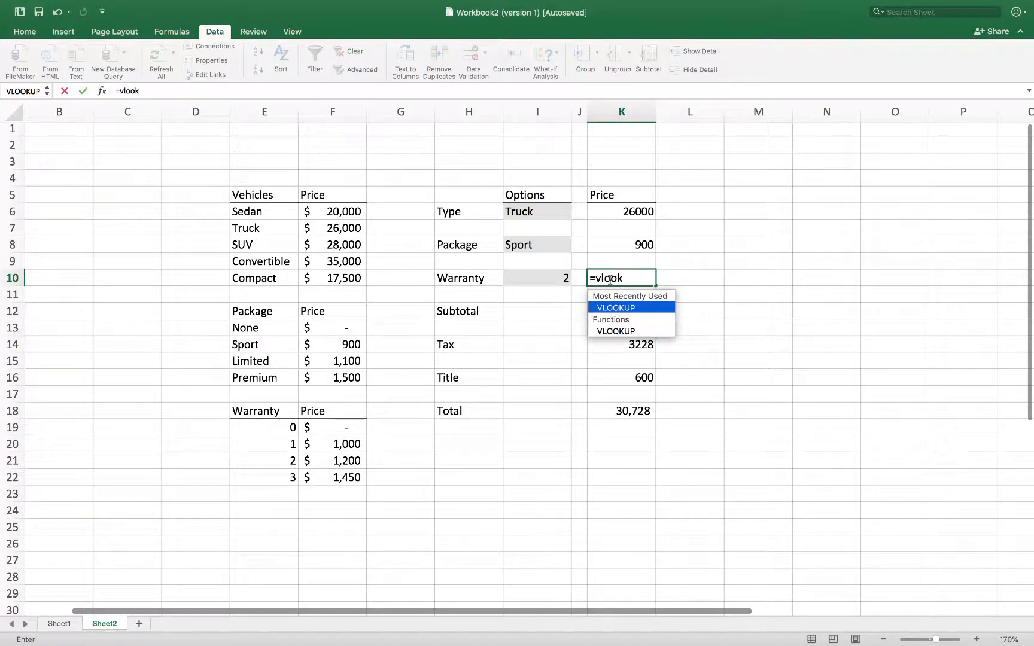
pyautogui.press('Tab')
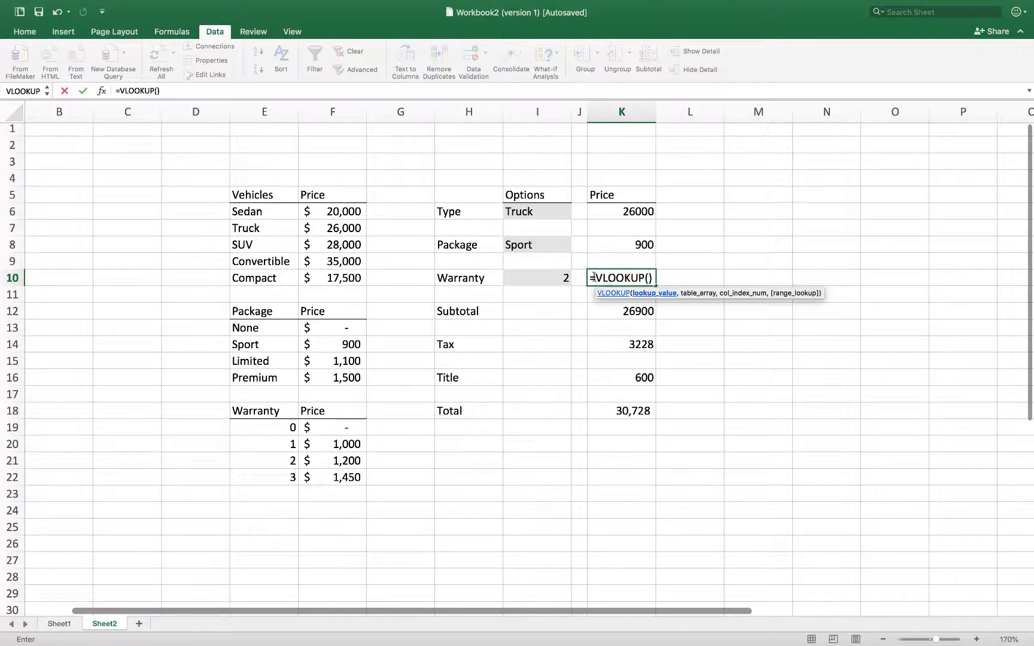
pyautogui.click(559, 278)
pyautogui.write(',')
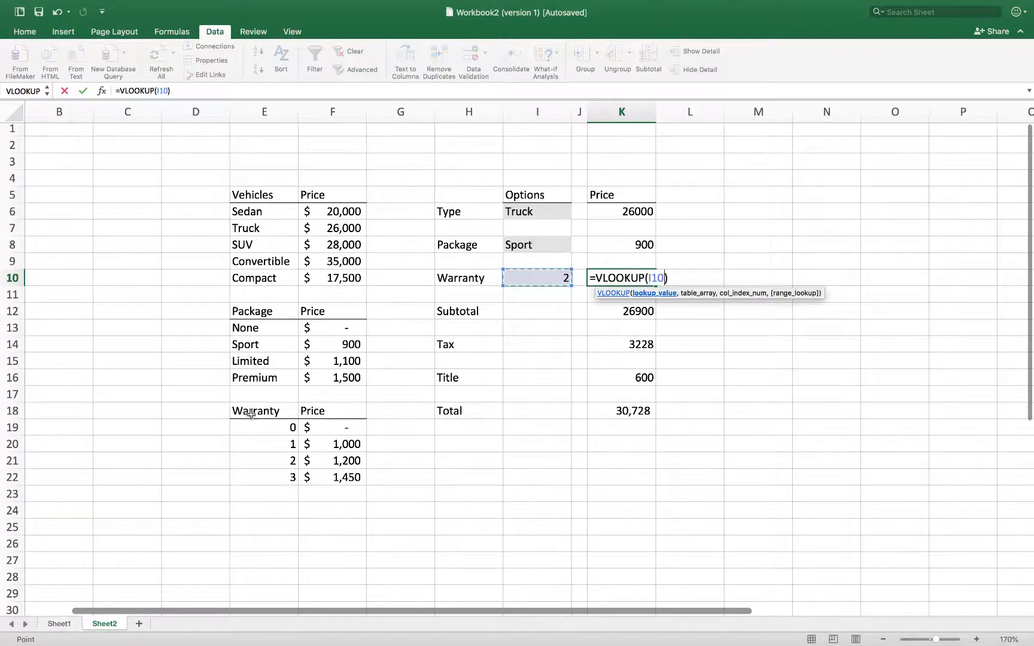
pyautogui.moveTo(256, 425); pyautogui.dragTo(338, 476)
pyautogui.write(',')
pyautogui.write('22,2')
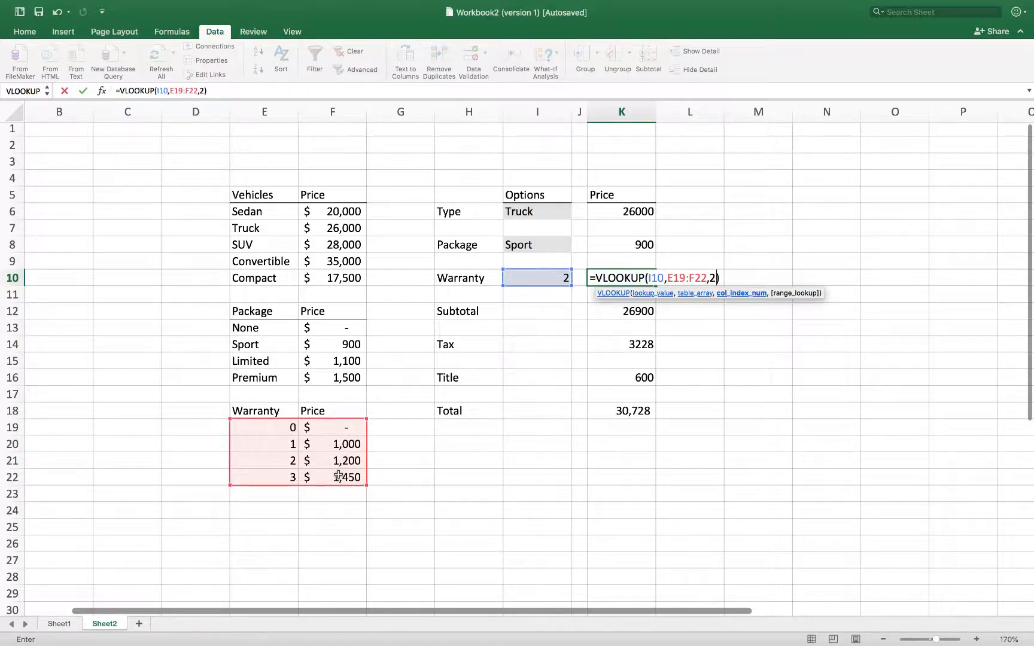
pyautogui.write(',0)')
pyautogui.press('Return')
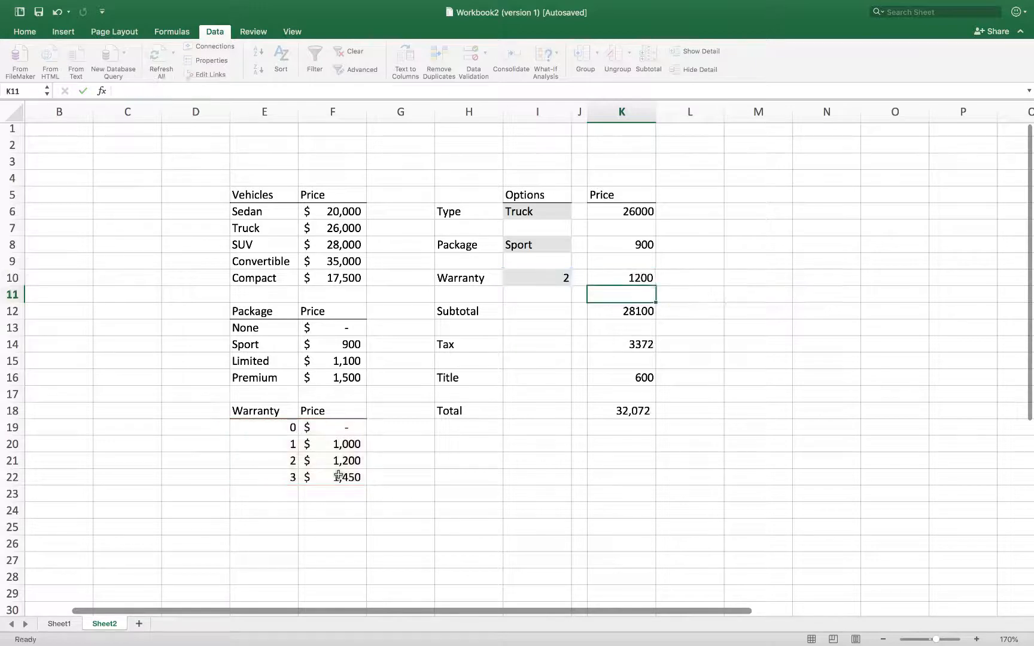
pyautogui.click(758, 377)
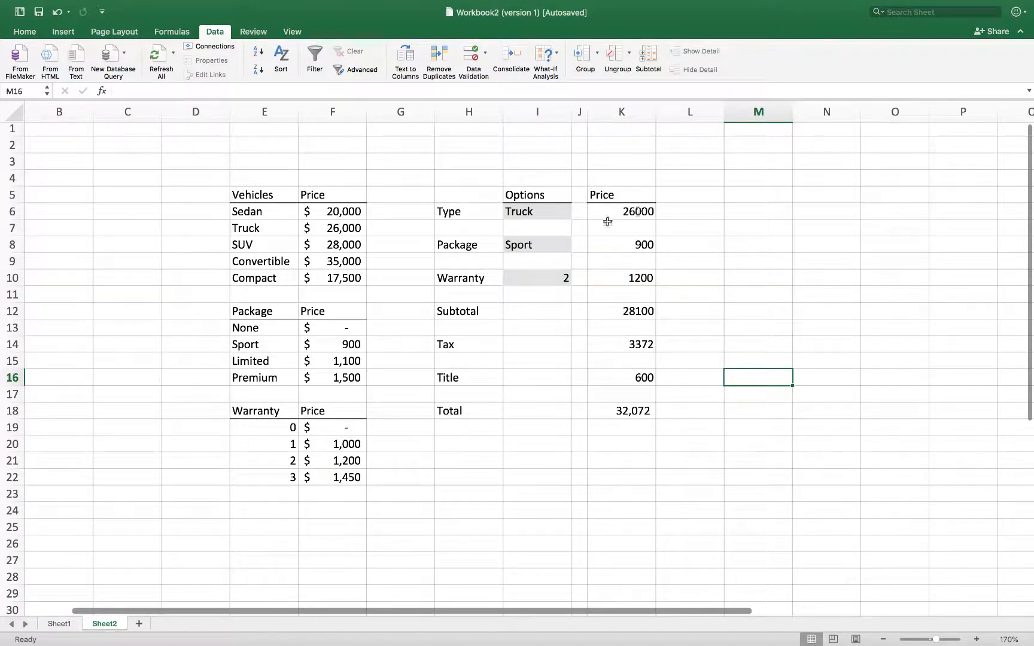
pyautogui.click(562, 211)
pyautogui.click(546, 245)
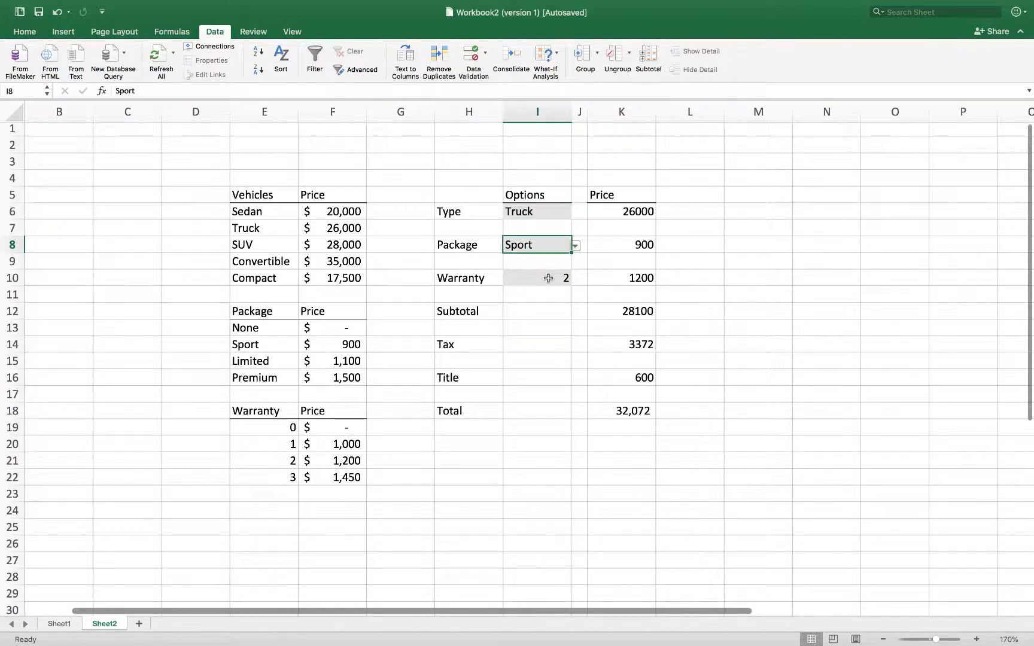
pyautogui.click(548, 279)
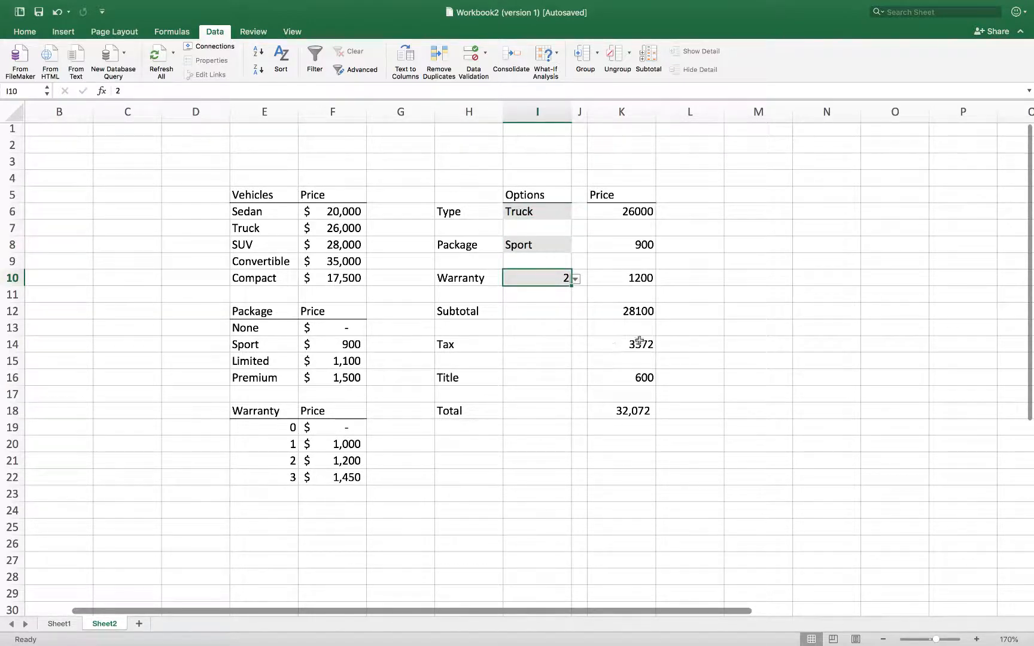
pyautogui.click(552, 245)
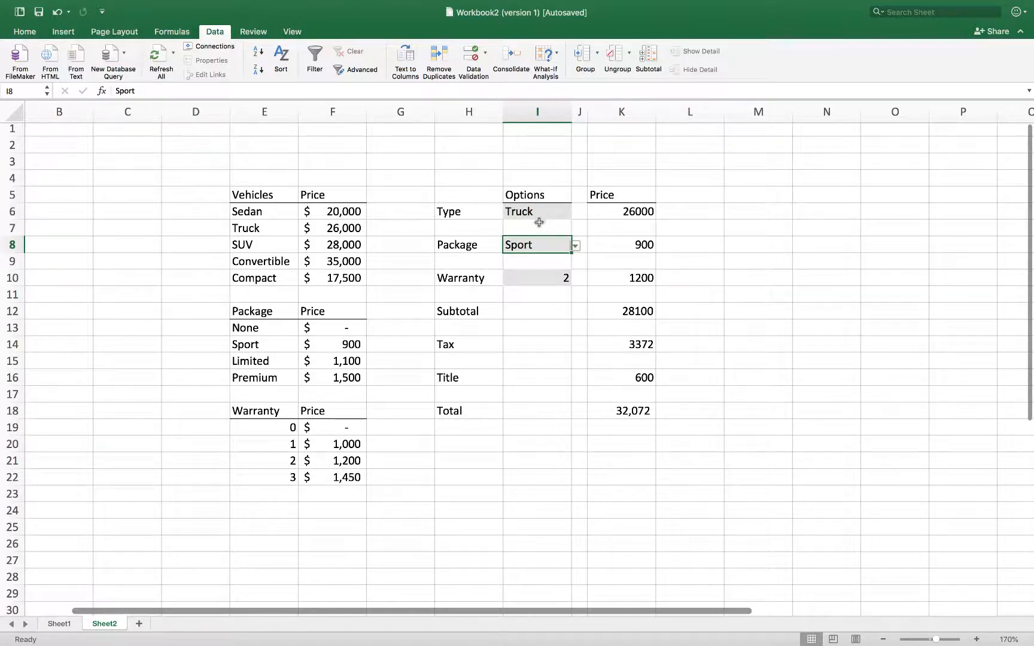
# Change the vehicle type in I6 to Convertible
pyautogui.click(563, 211)
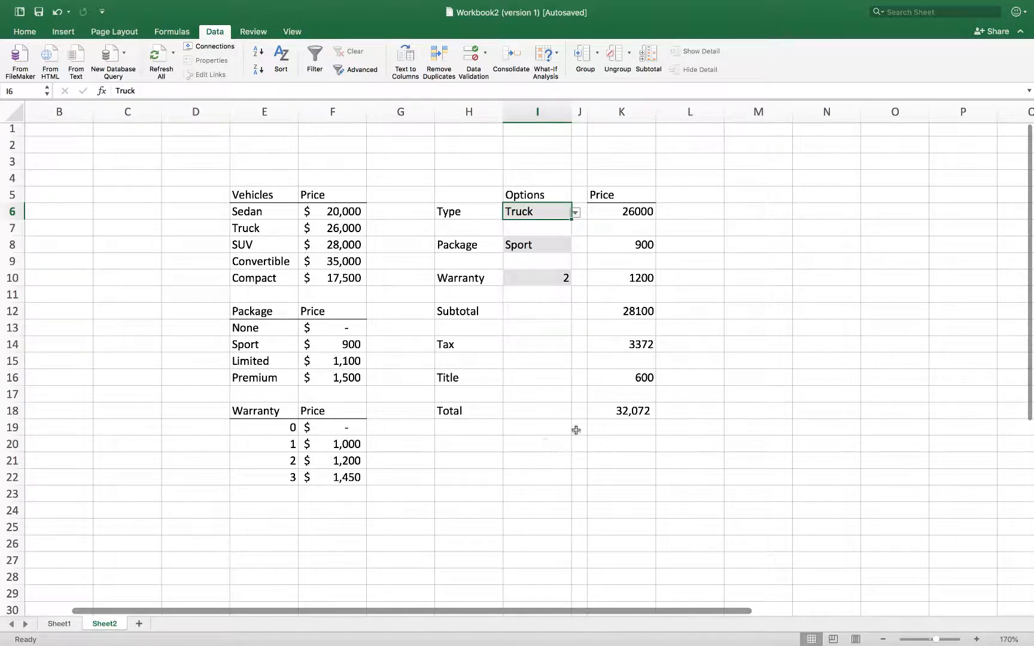
pyautogui.click(575, 214)
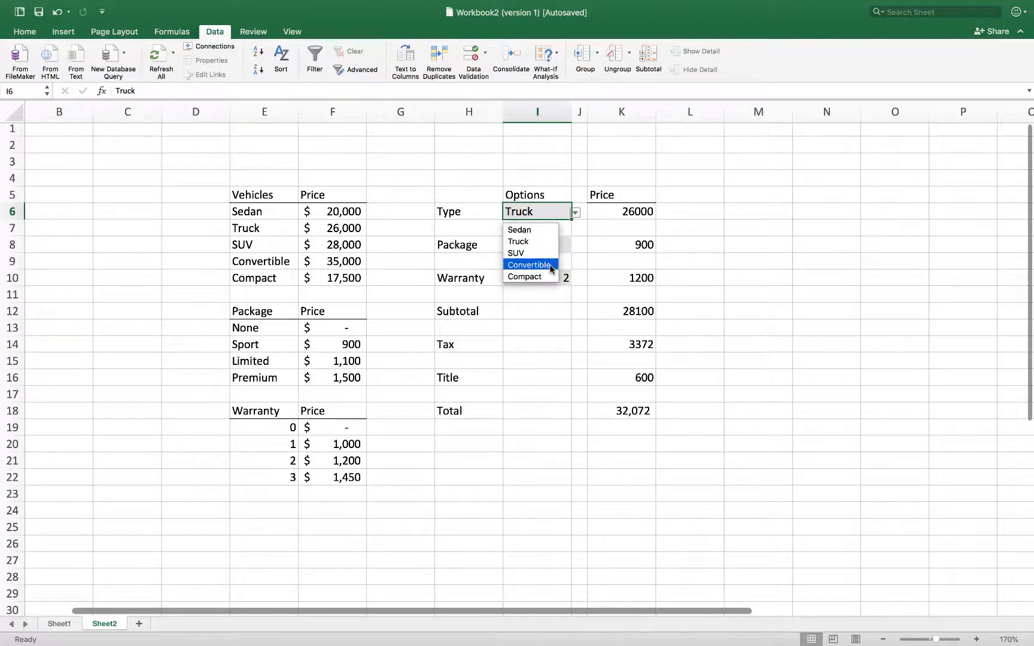
pyautogui.click(529, 265)
# Change the package in I8 to Premium and the warranty in I10 to 3
pyautogui.click(569, 244)
pyautogui.click(576, 247)
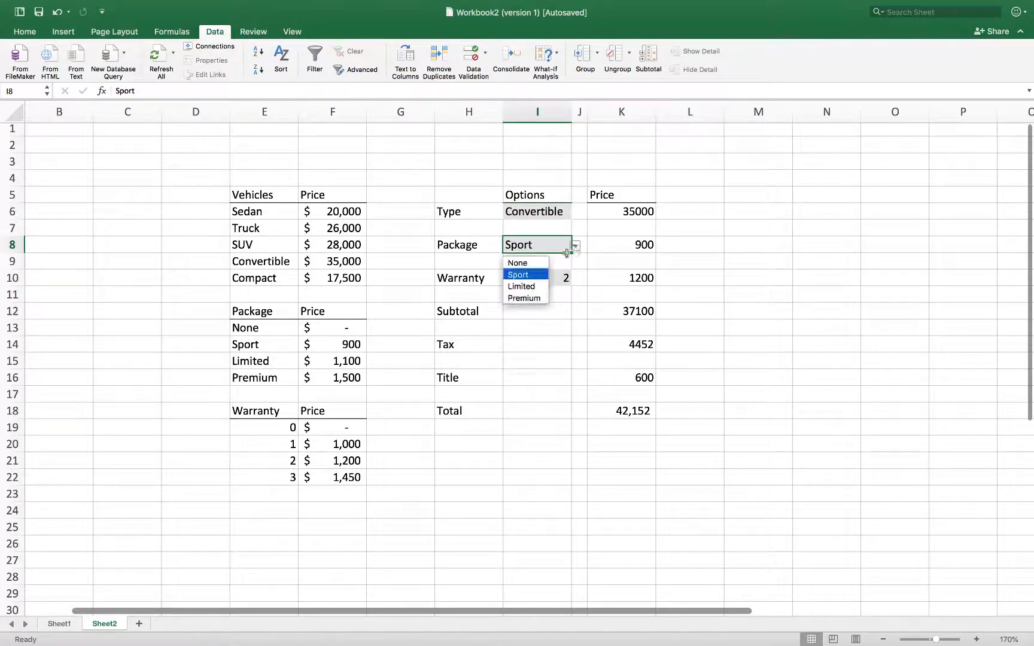
pyautogui.click(540, 303)
pyautogui.click(558, 277)
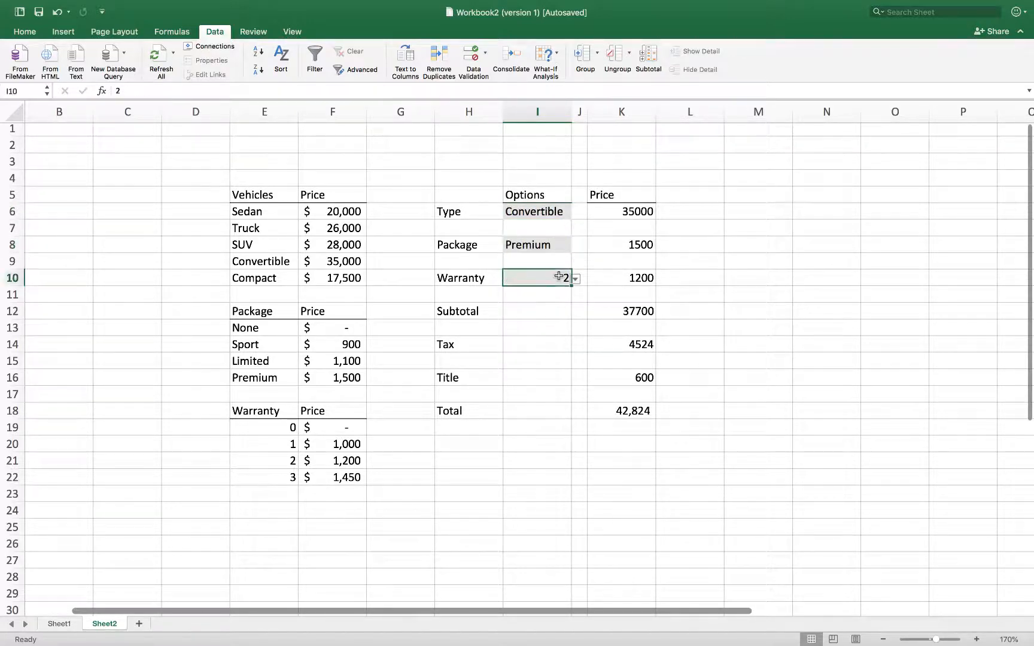
pyautogui.click(575, 278)
pyautogui.click(517, 330)
pyautogui.click(542, 245)
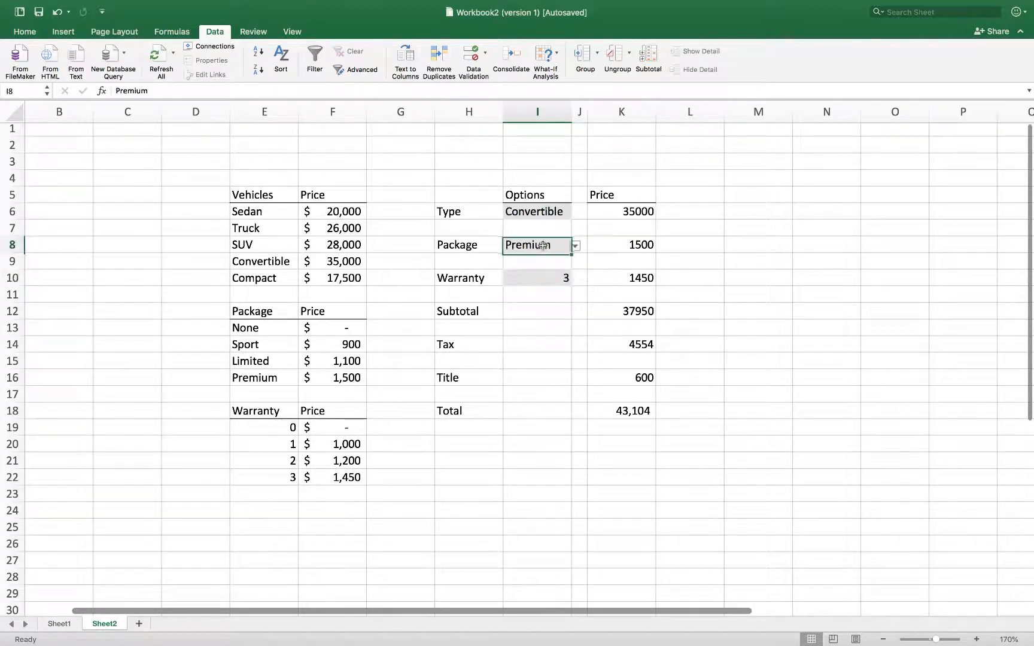
pyautogui.click(529, 215)
pyautogui.click(539, 273)
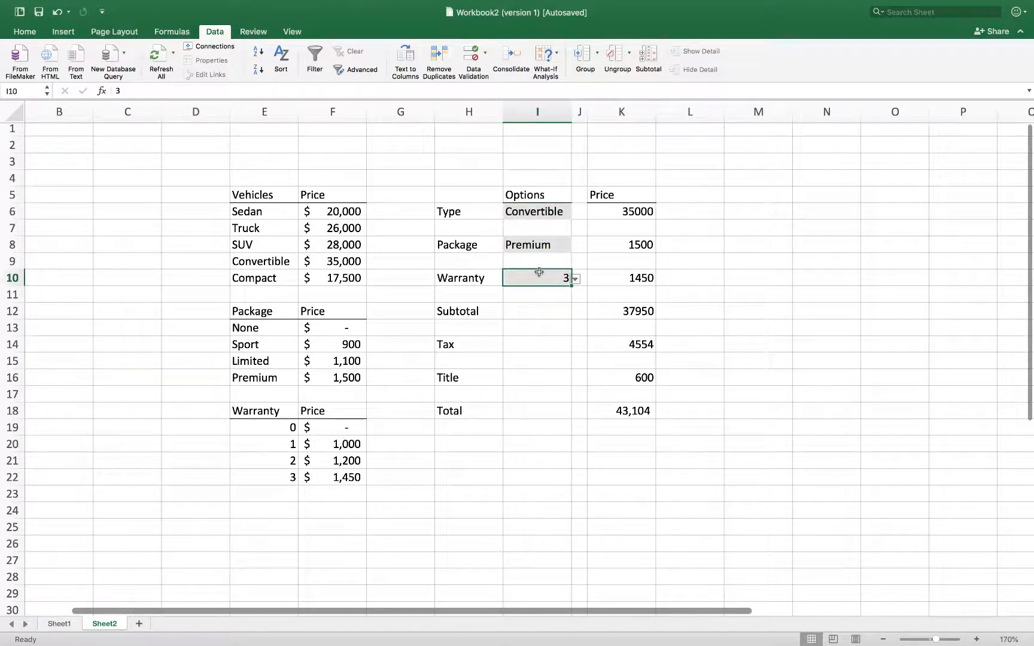
pyautogui.click(548, 212)
pyautogui.click(573, 214)
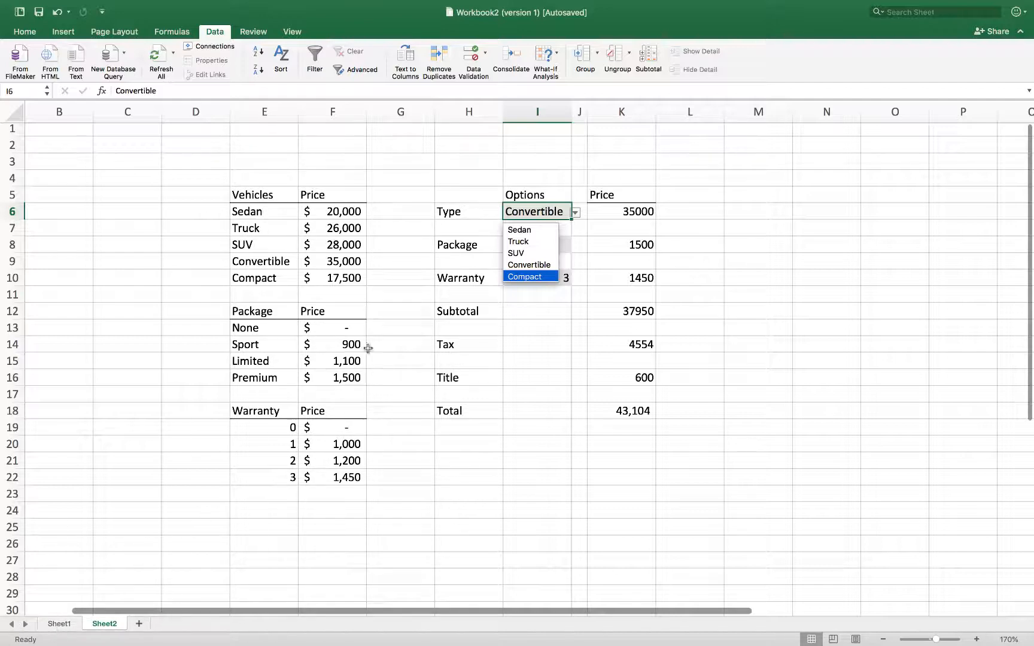
pyautogui.click(150, 218)
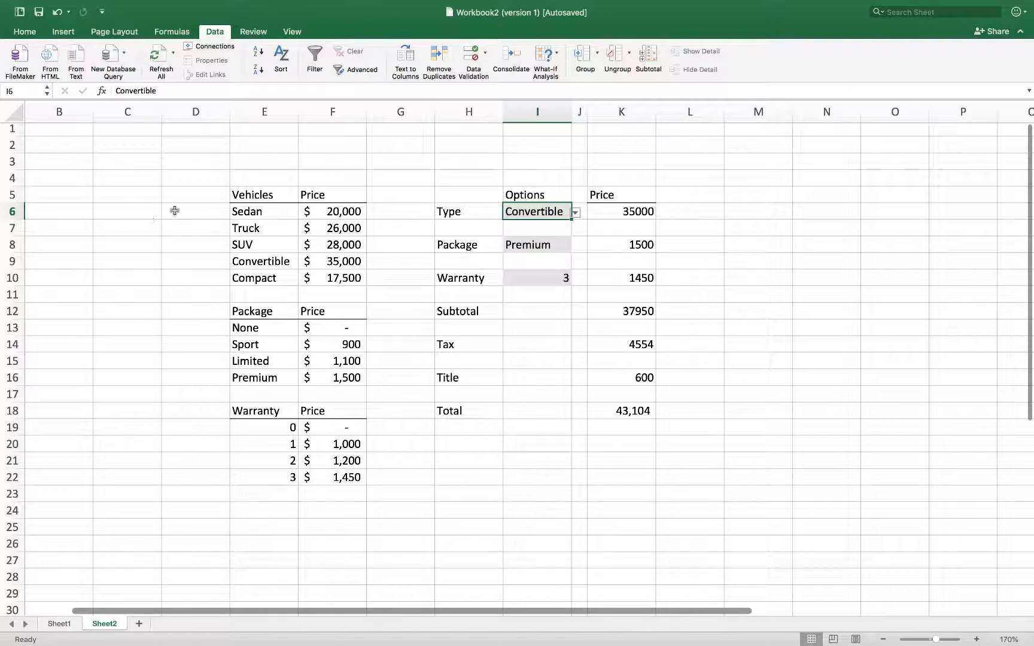
# Remove the dropdown from the vehicle type cell I6 by setting its data validation to allow Any value
pyautogui.click(534, 228)
pyautogui.click(465, 55)
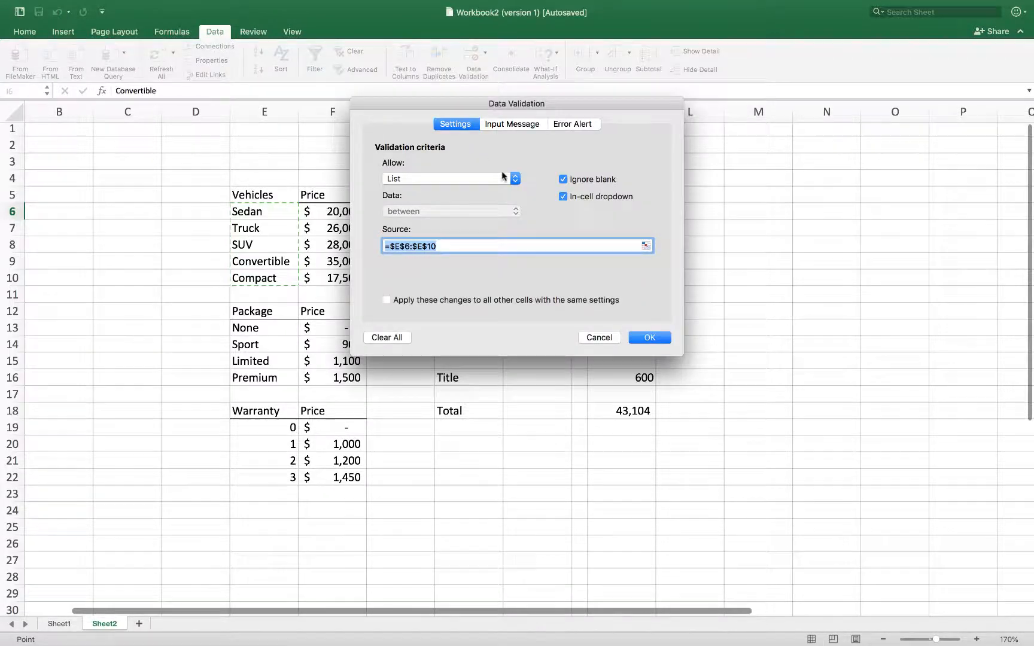
pyautogui.click(501, 175)
pyautogui.click(448, 146)
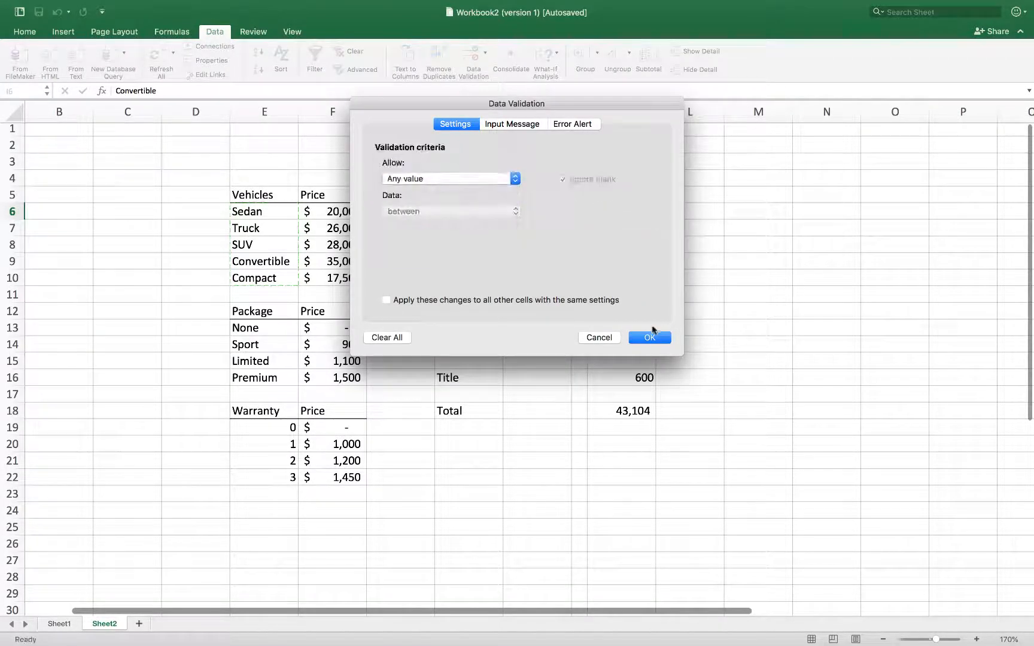
pyautogui.click(651, 337)
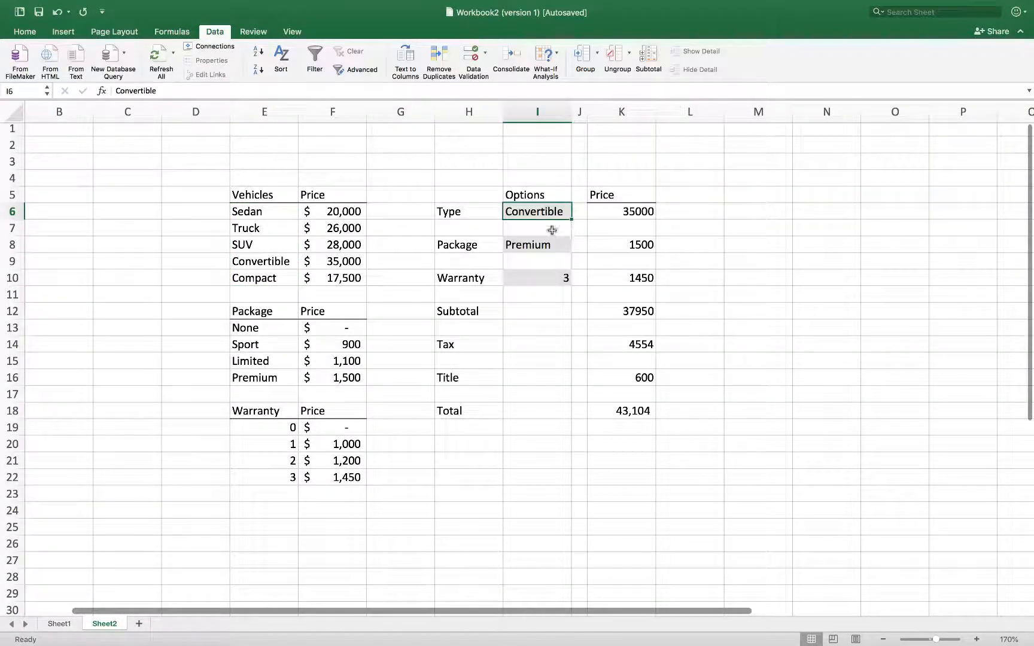
# Clear the vehicle type from I6 and check the cell for a remaining dropdown
pyautogui.press('Delete')
pyautogui.press('Tab')
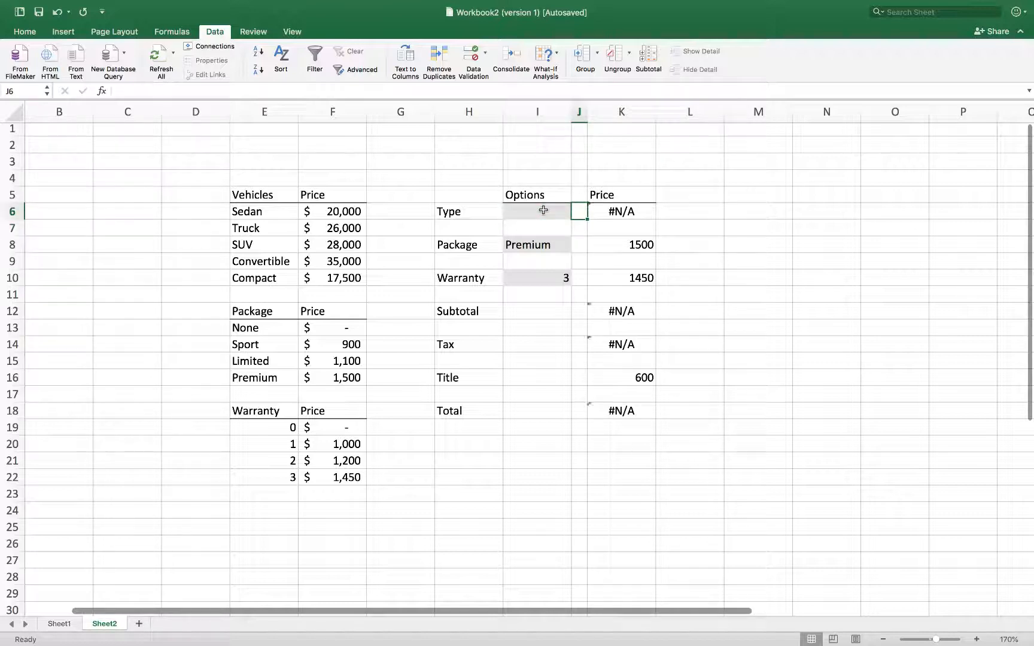
pyautogui.click(543, 210)
pyautogui.click(557, 227)
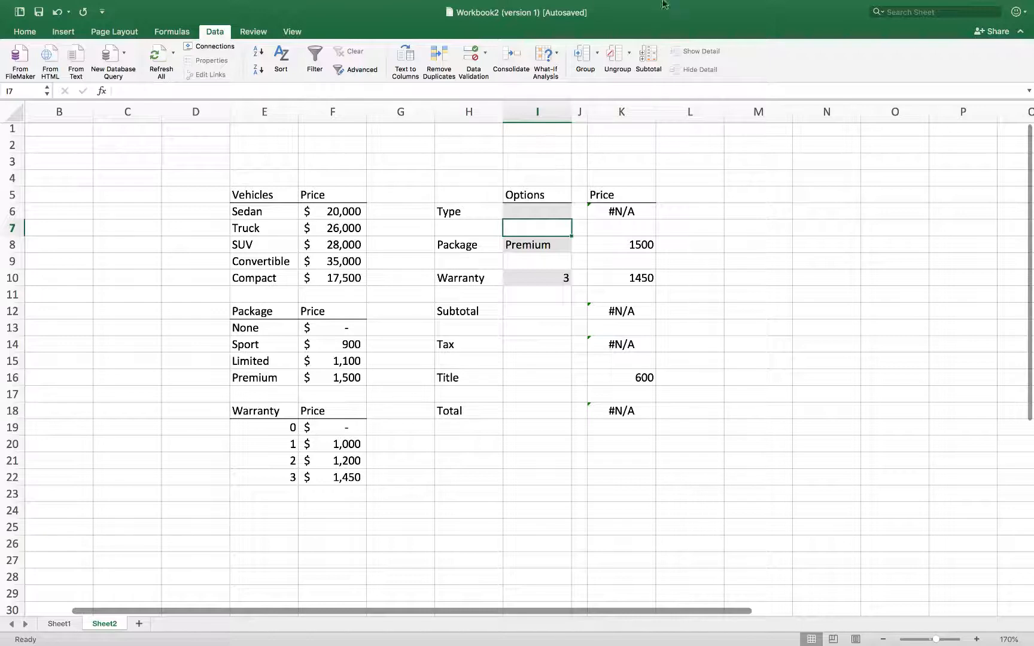
pyautogui.moveTo(746, 4)
pyautogui.click(800, 7)
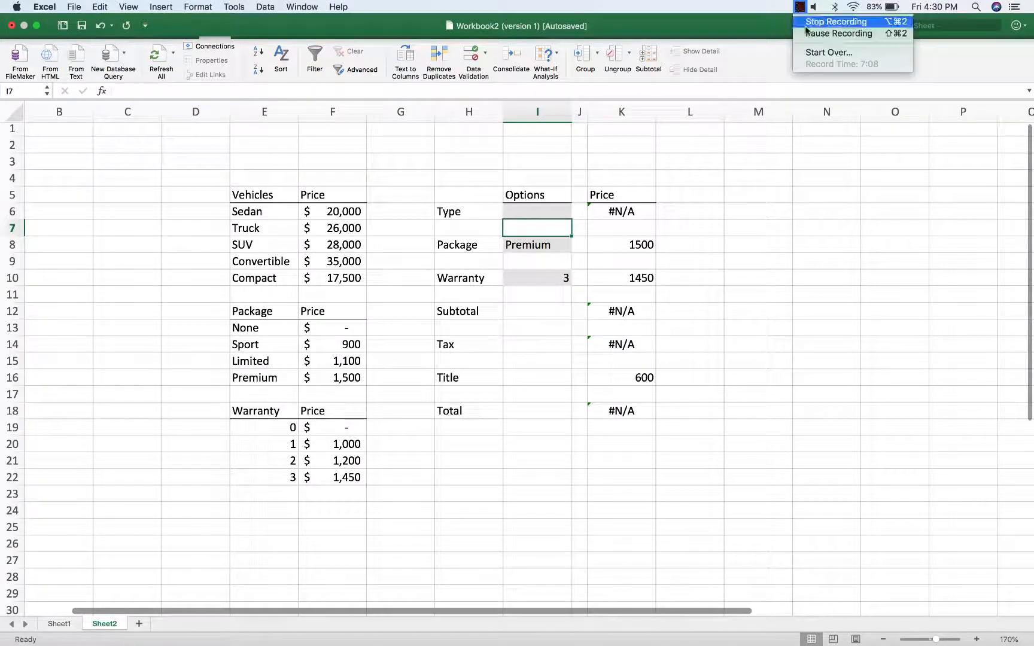